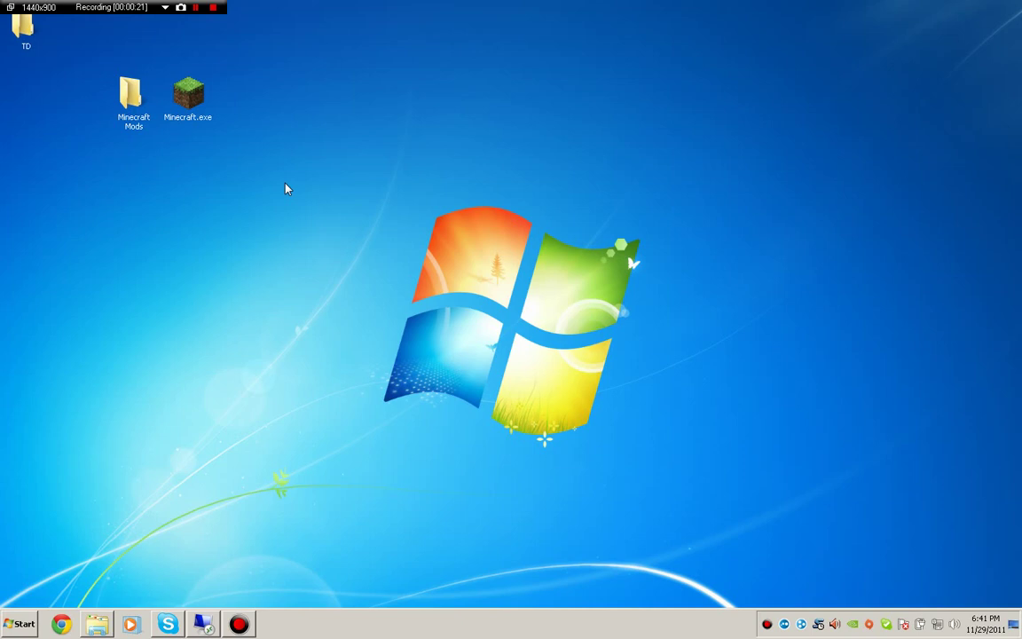
Open minecraft.net in Chrome and go to its download page to get Minecraft.exe for Windows
left_click(60, 624)
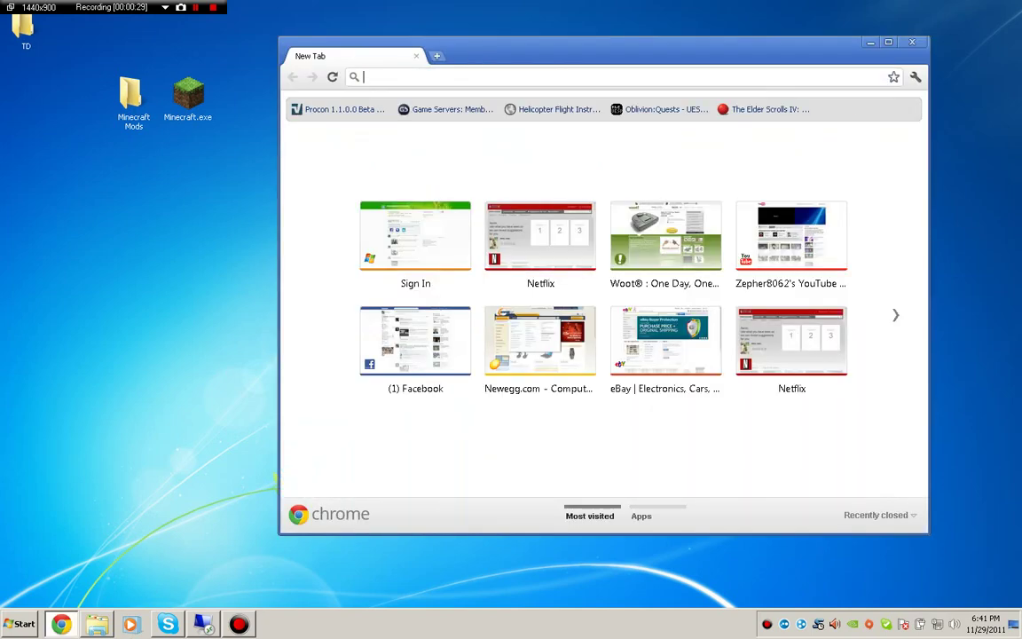
type("minecraft.net")
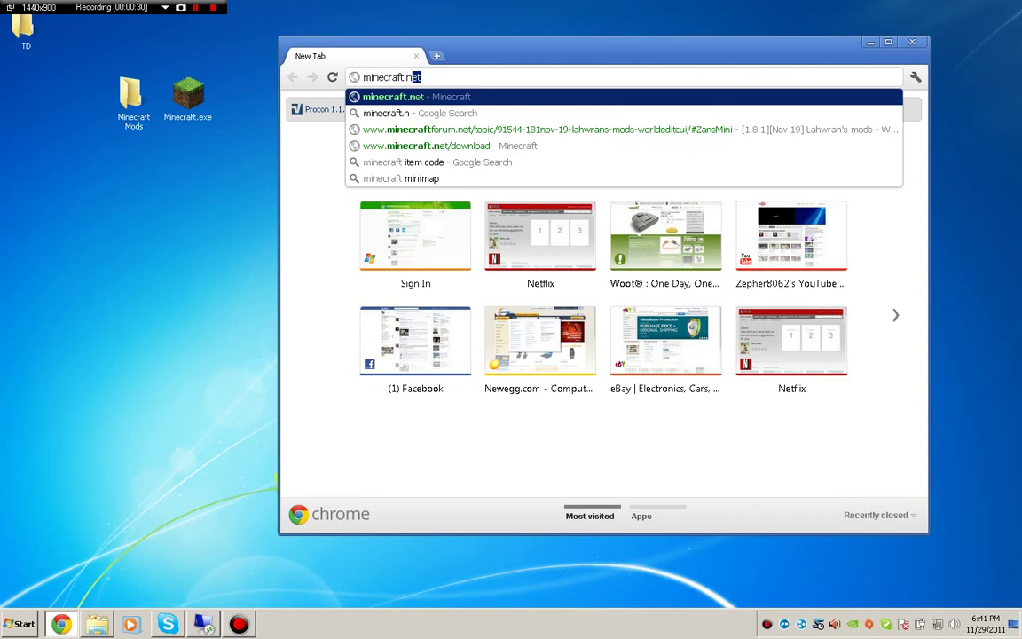
key("Return")
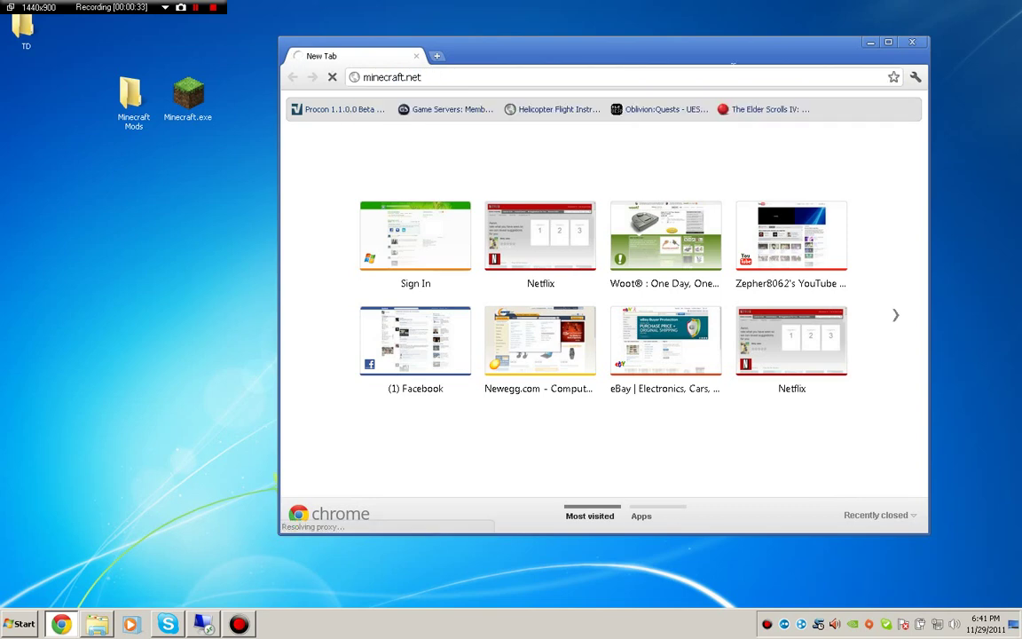
left_click_drag(692, 71, 595, 72)
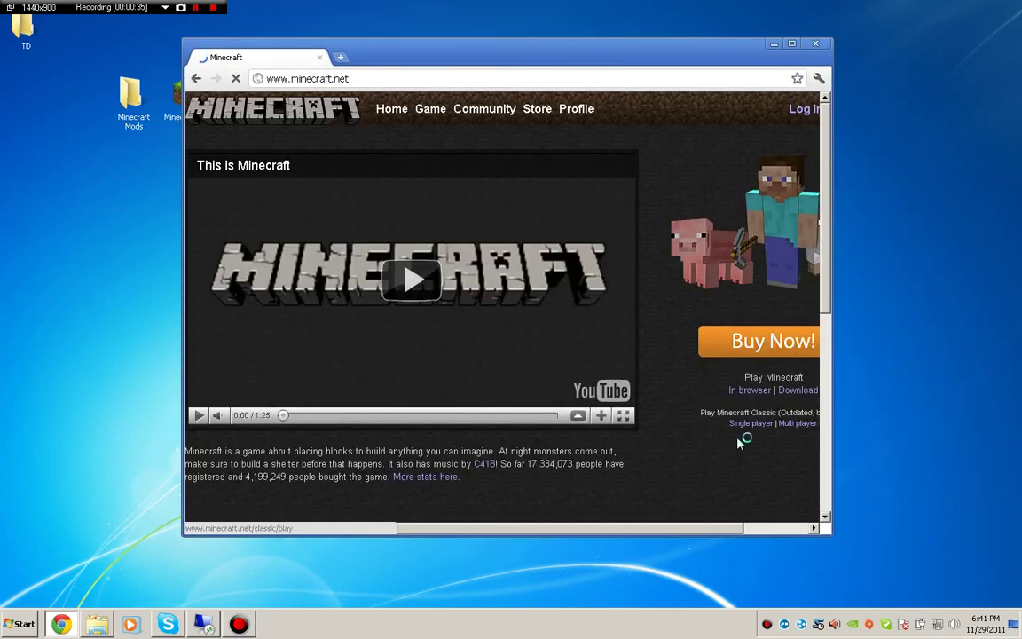
left_click_drag(699, 532, 767, 454)
left_click(721, 392)
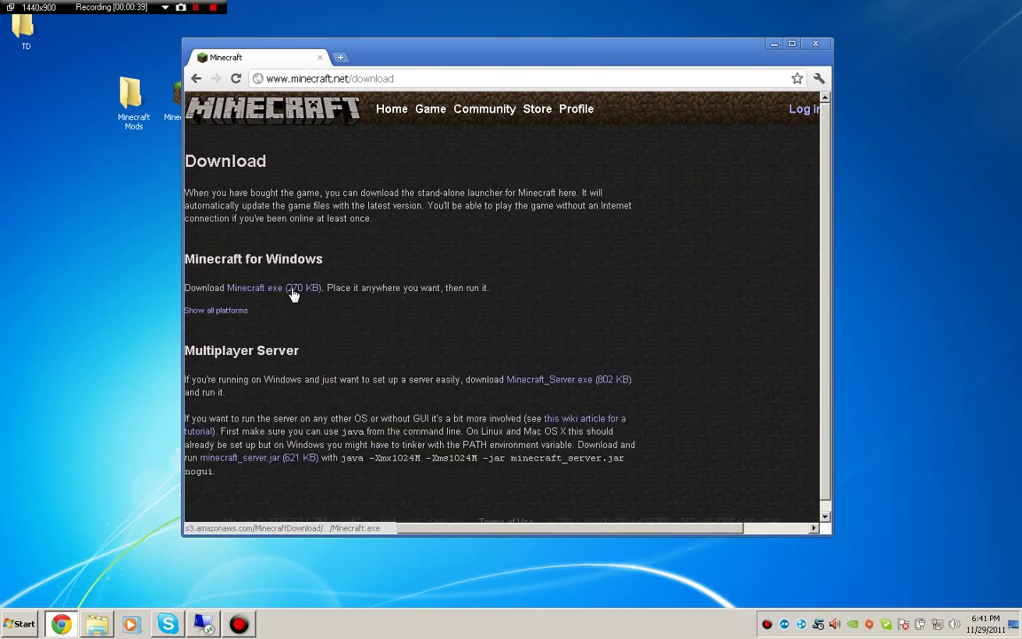
left_click(293, 294)
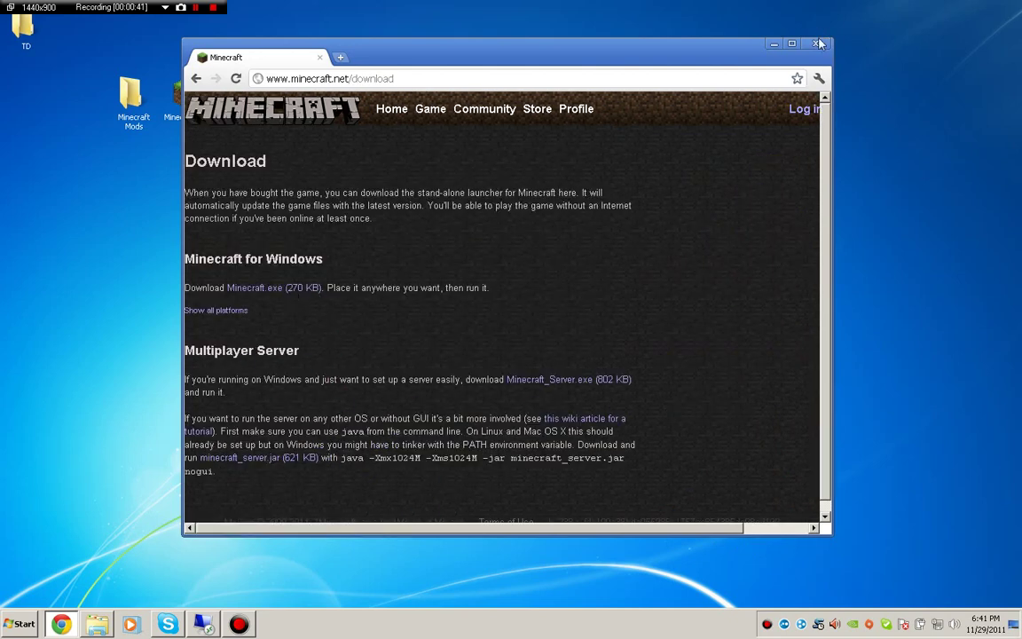
Dismiss the browser window and move Minecraft.exe farther away from the Minecraft Mods folder on the desktop
left_click(774, 43)
left_click_drag(187, 94, 297, 94)
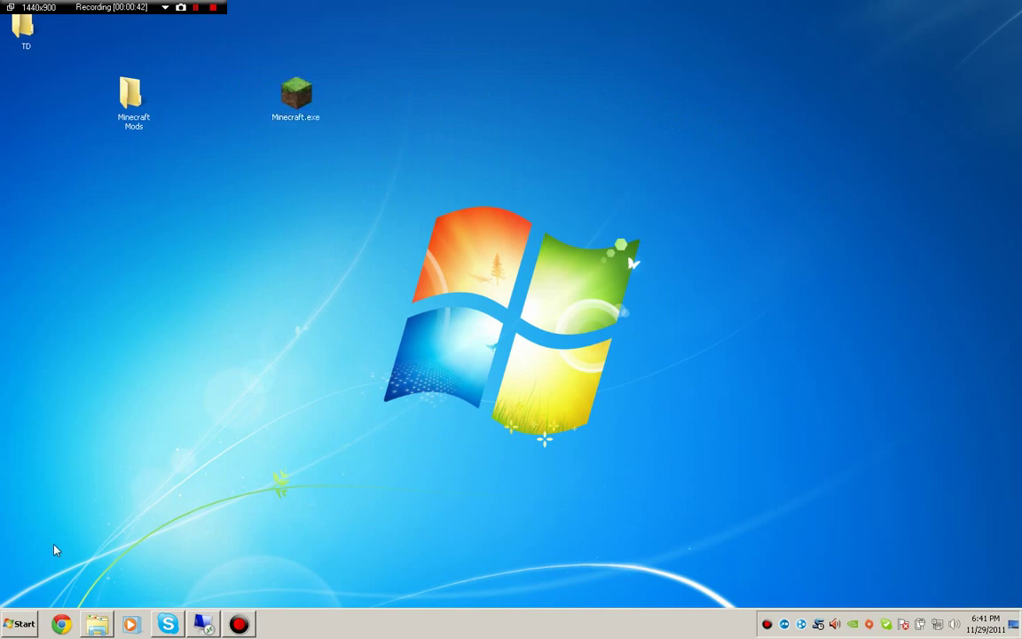
Open the personal user folder inside Users on Local Disk (C:)
left_click(21, 624)
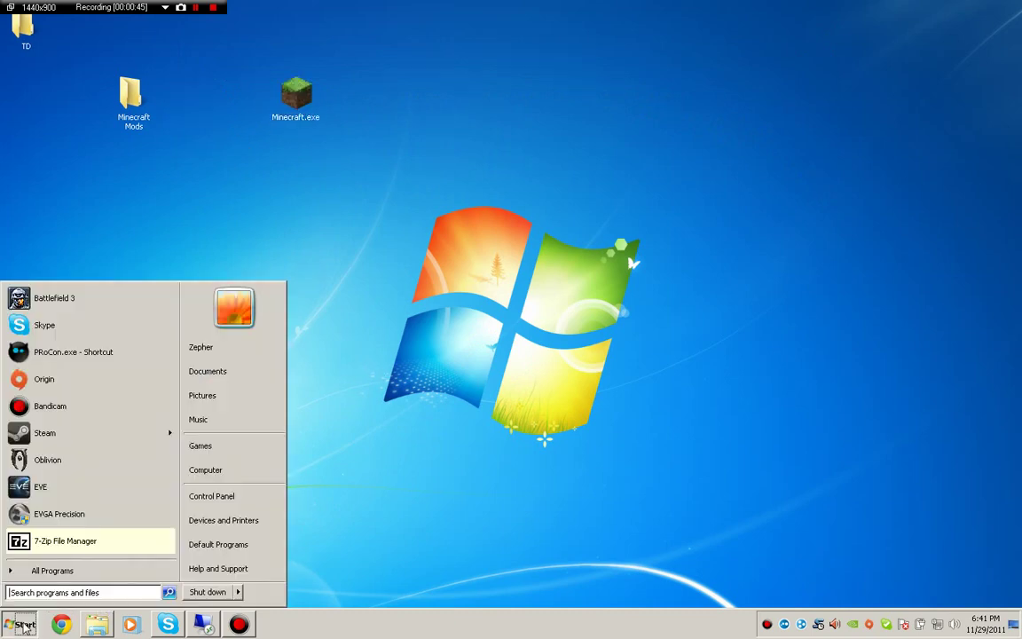
left_click(214, 473)
double_click(596, 122)
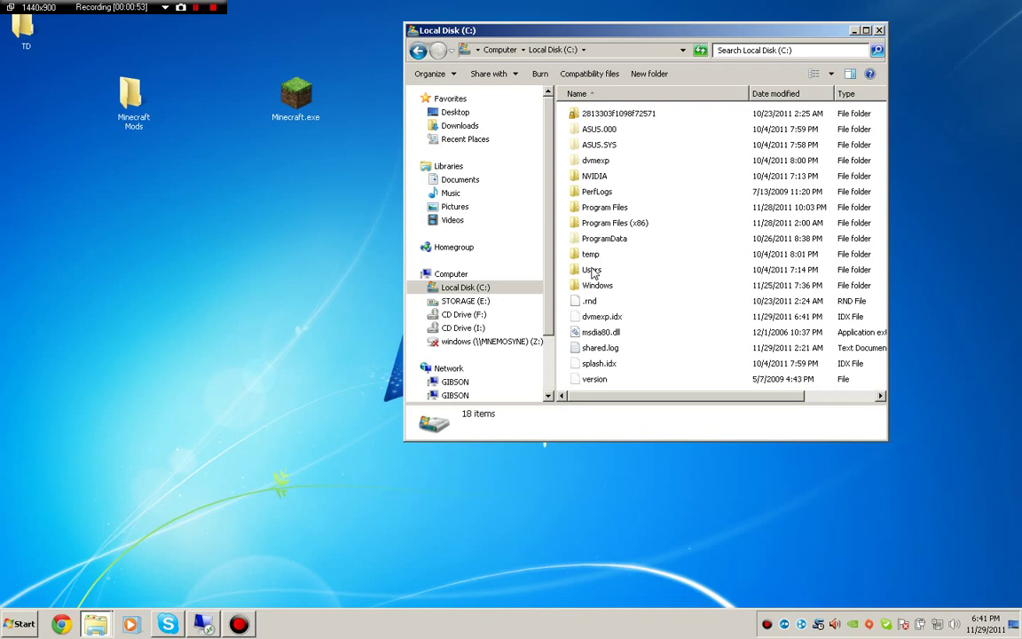
double_click(592, 271)
double_click(610, 160)
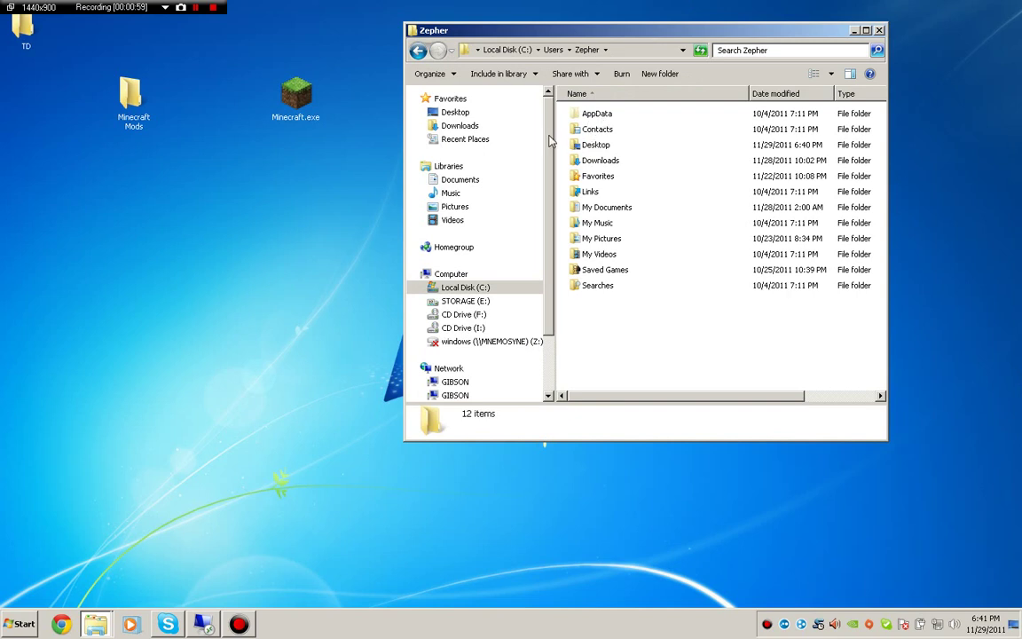
Check in the folder view options that hidden files, folders and drives are set to show
key("alt")
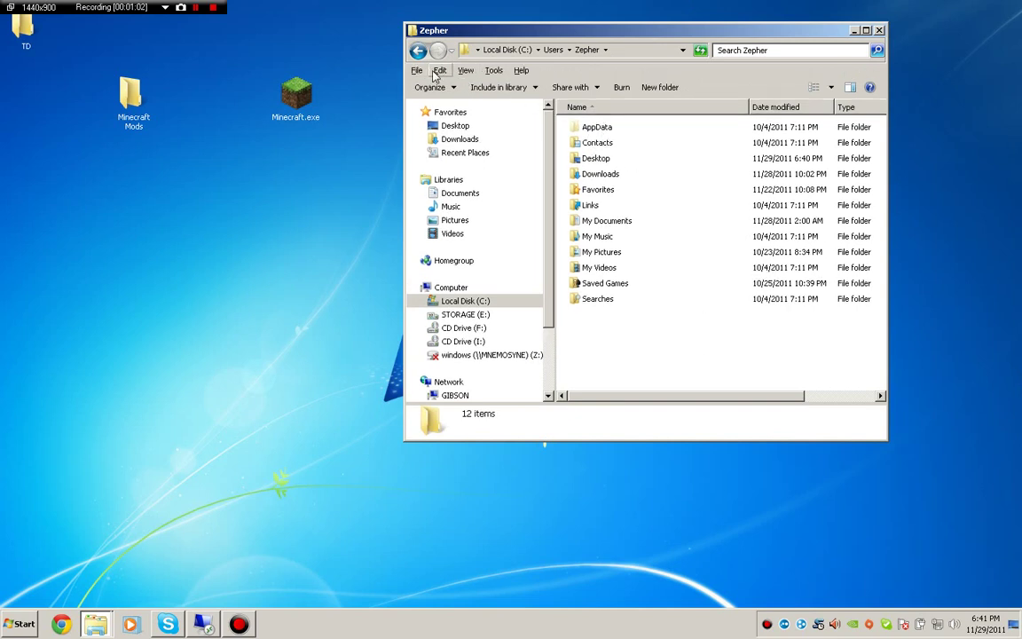
left_click(494, 71)
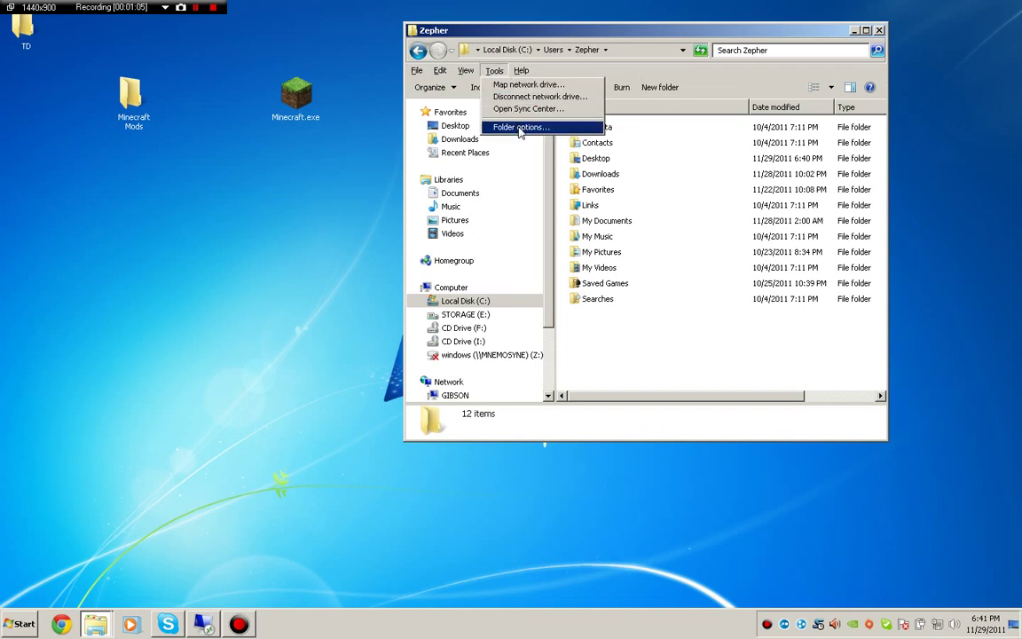
left_click(521, 127)
left_click(472, 103)
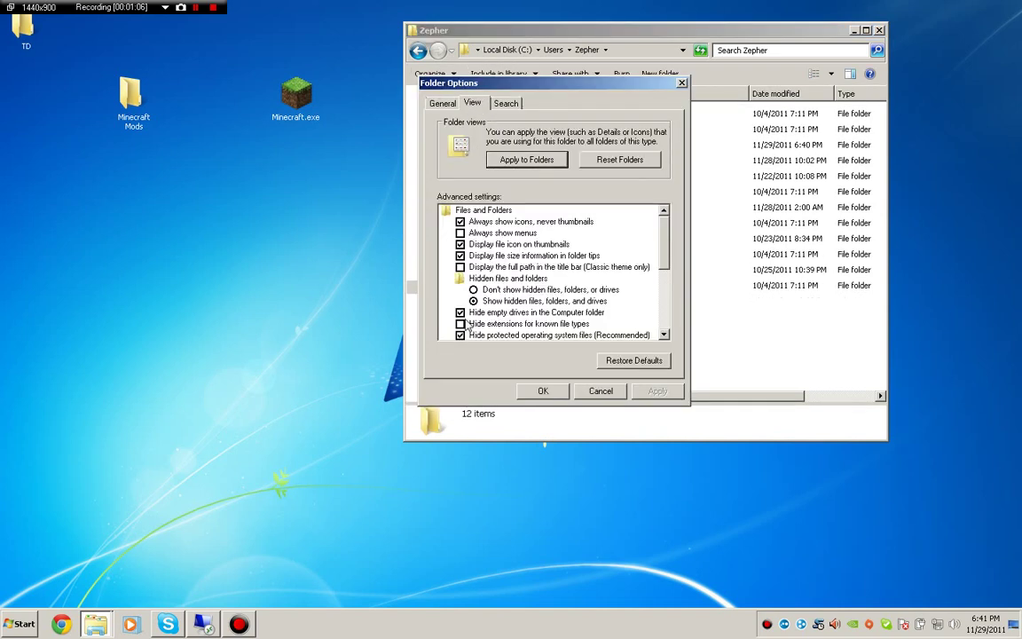
left_click(543, 391)
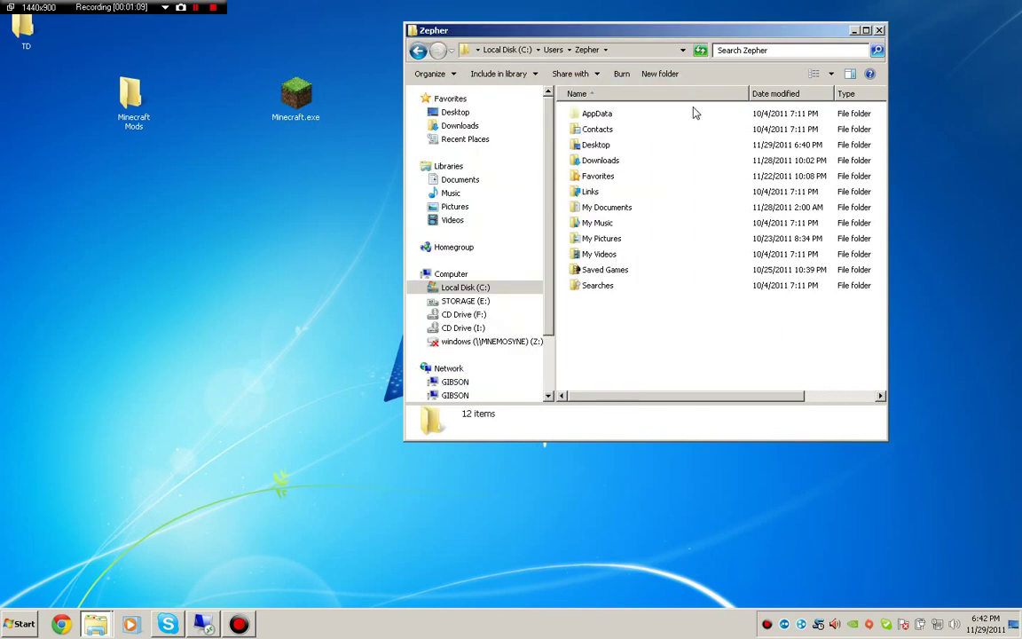
Delete the .minecraft folder from AppData\Roaming and close the folder window
double_click(598, 115)
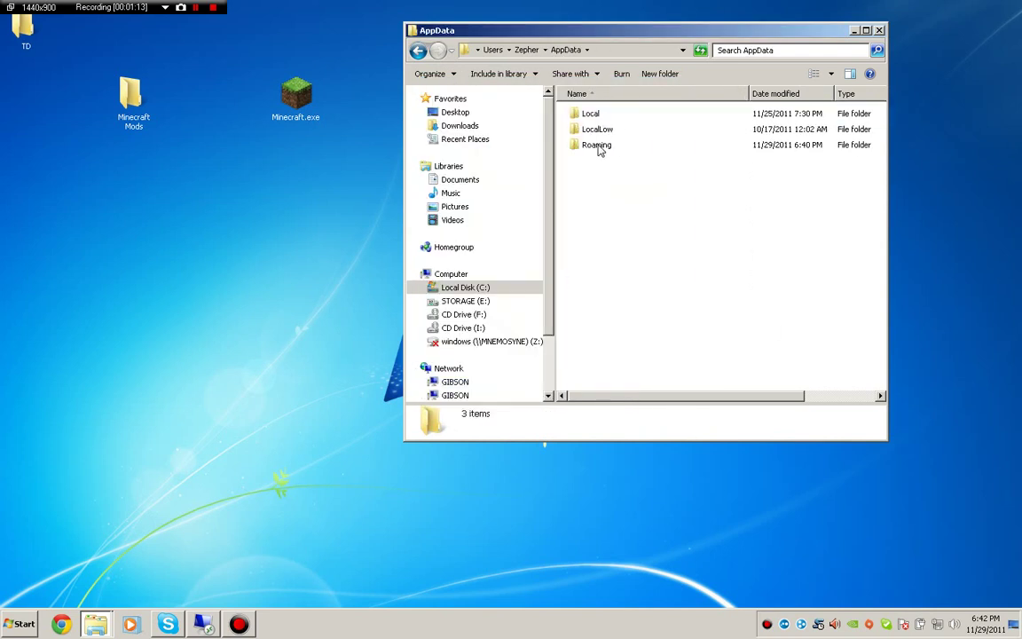
double_click(597, 146)
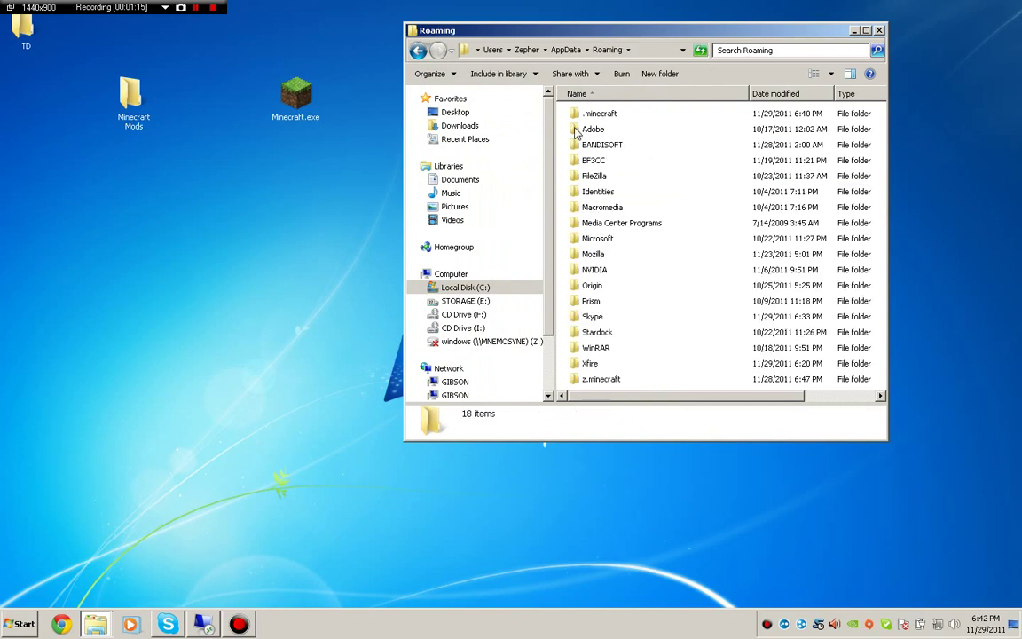
key("period")
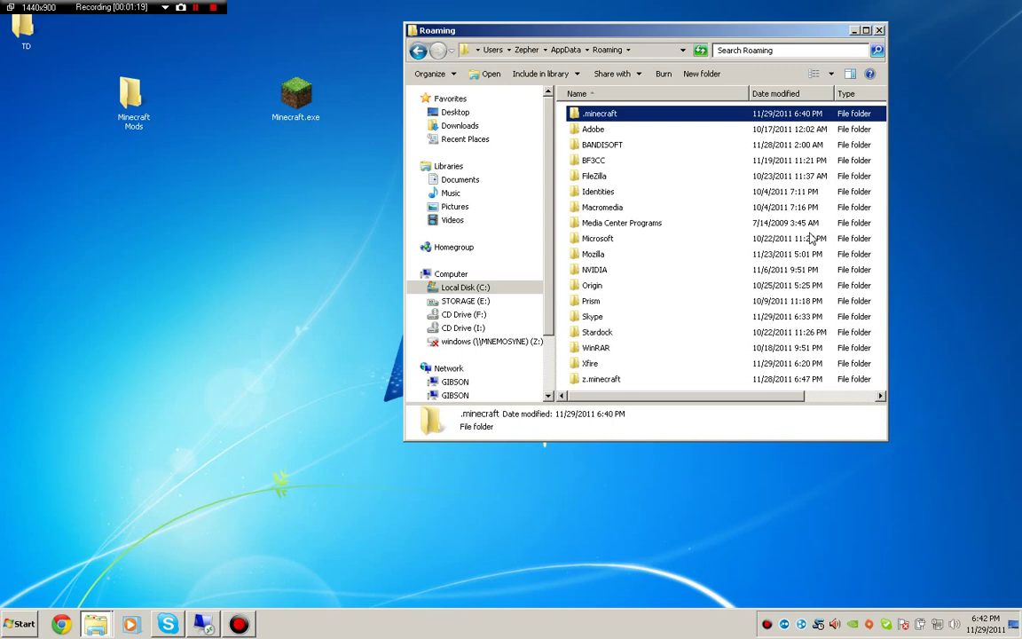
key("Delete")
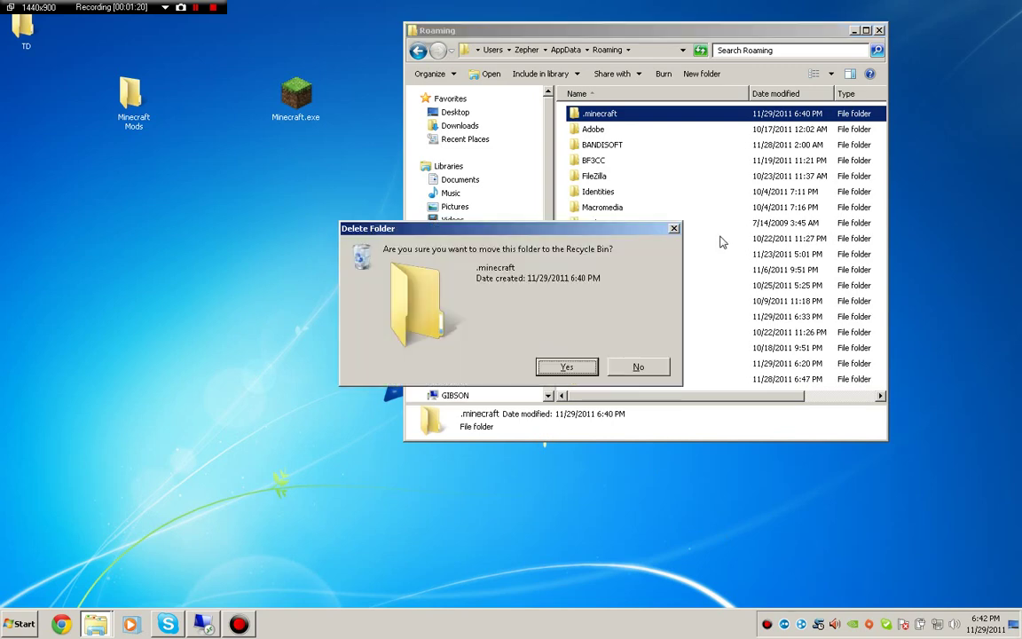
key("Return")
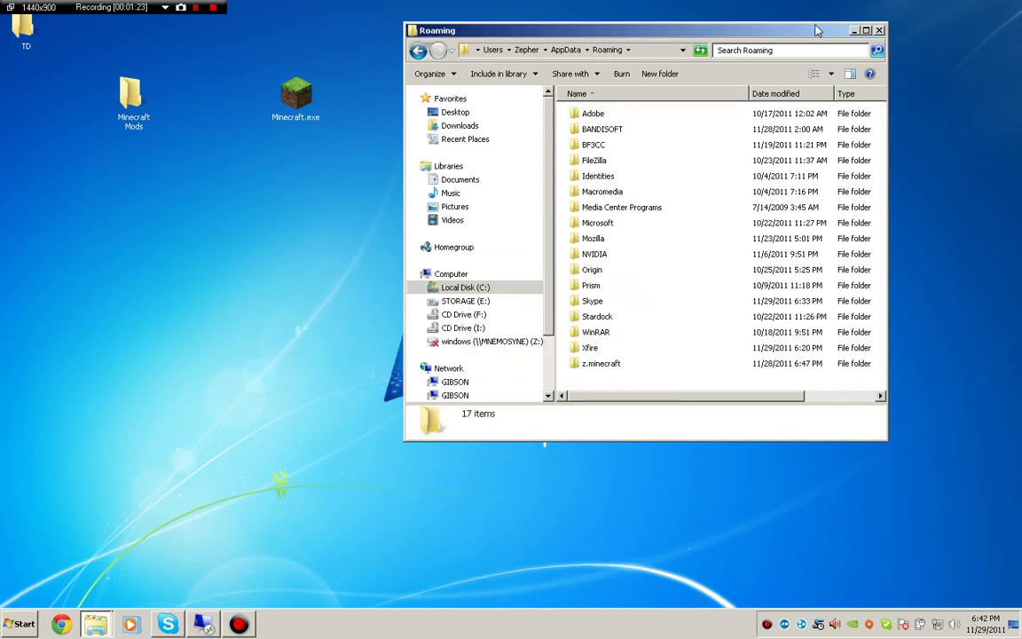
left_click_drag(658, 122, 655, 138)
left_click(700, 126)
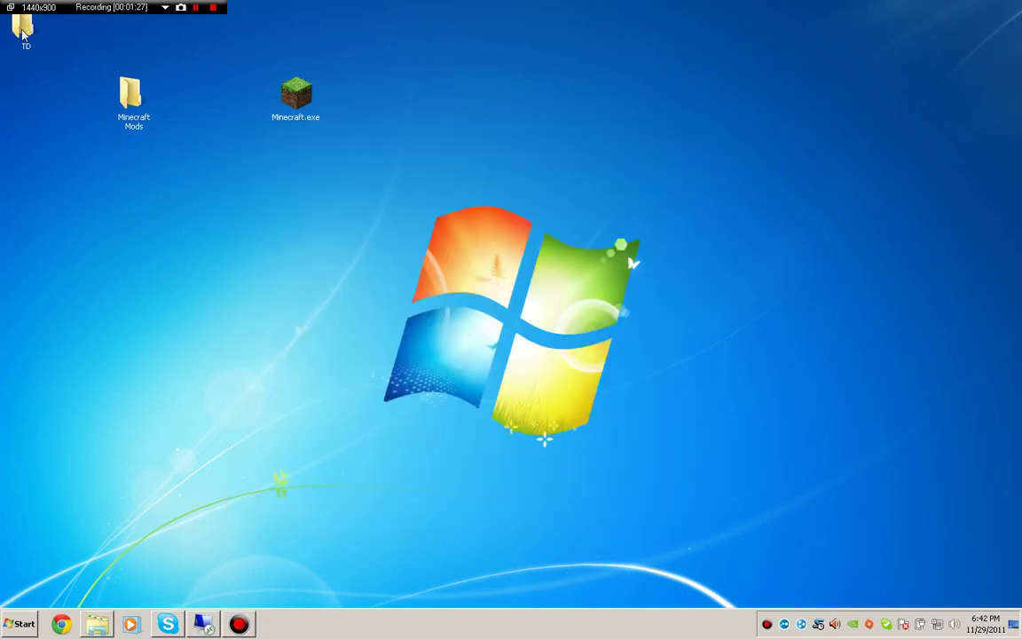
Delete the TD folder from the desktop
left_click_drag(24, 34, 58, 117)
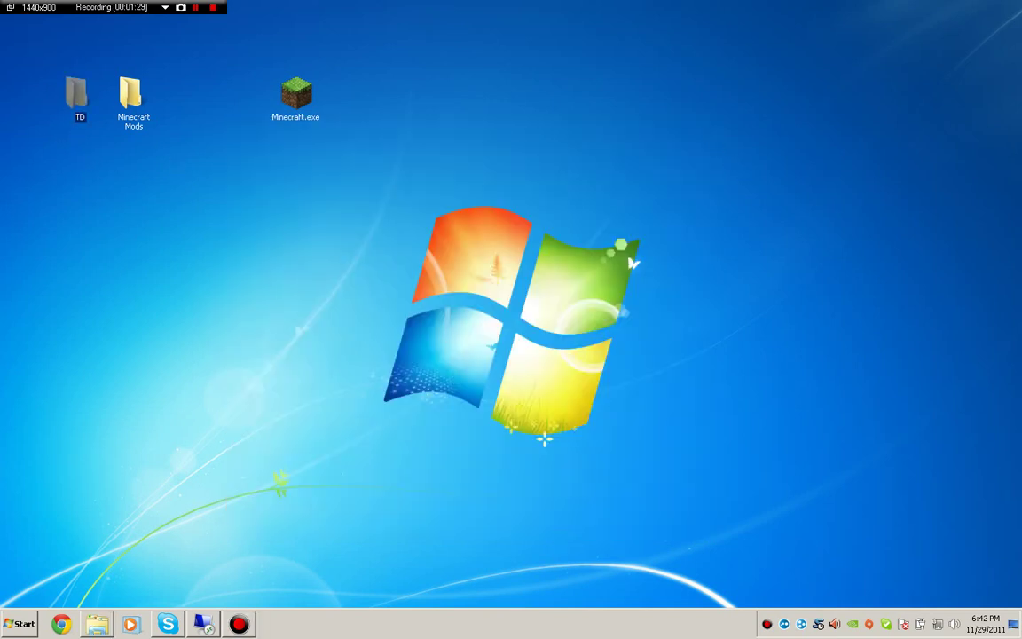
key("Delete")
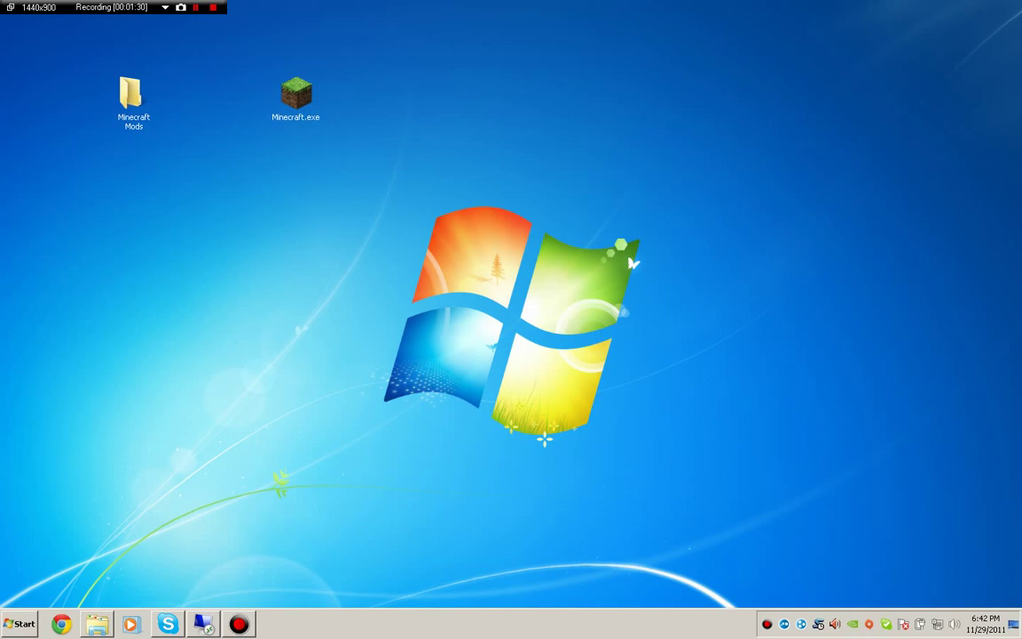
Start Minecraft.exe and log in to the launcher with the account password
left_click(304, 92)
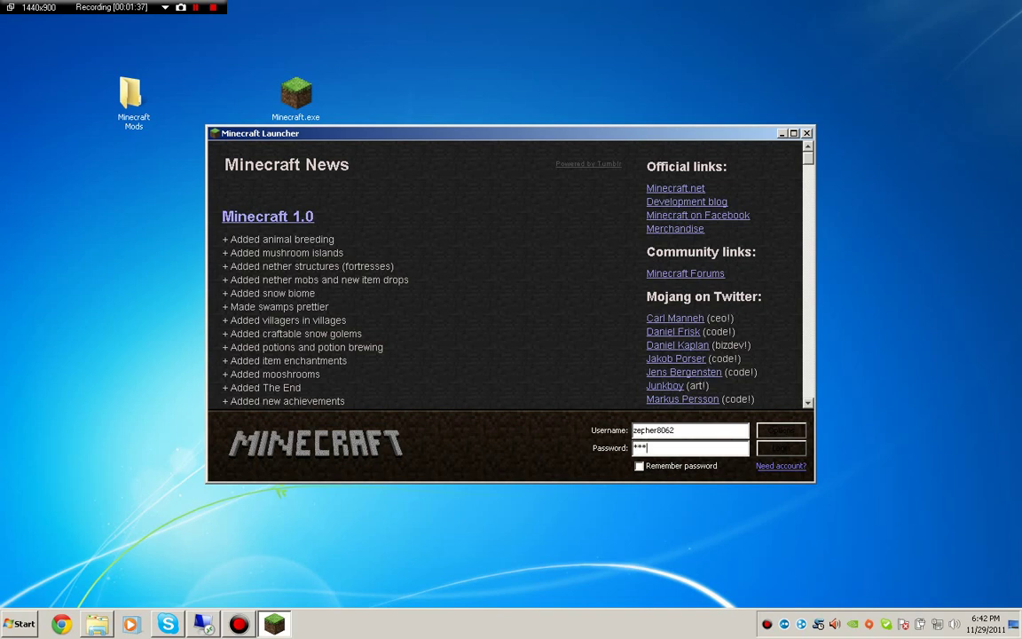
key("Return")
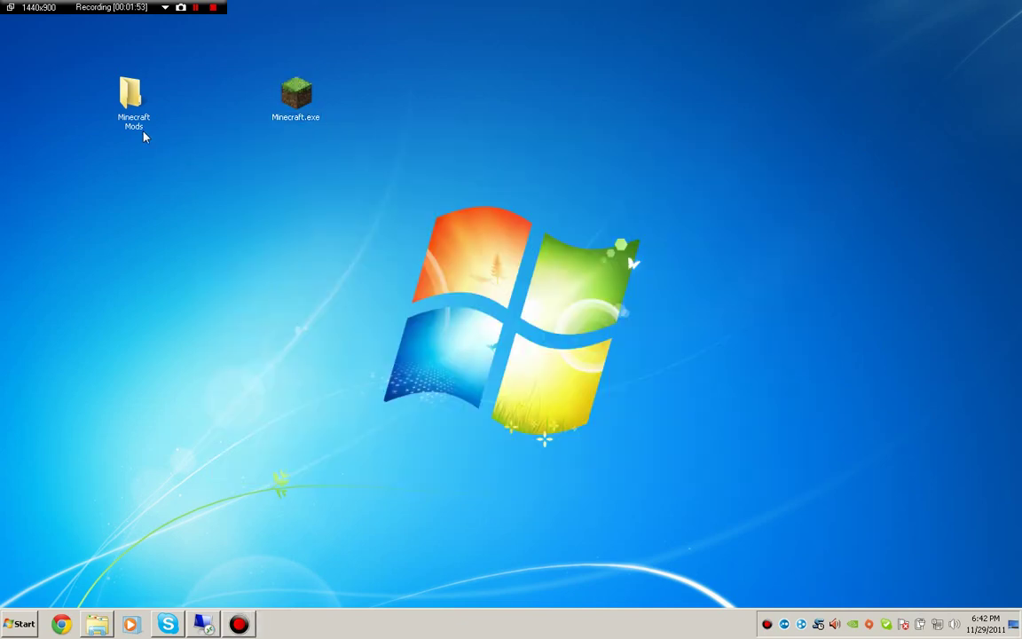
Open the Minecraft Mods folder, move its window clear of the desktop icons, and place the folder icon beside Minecraft.exe
double_click(129, 117)
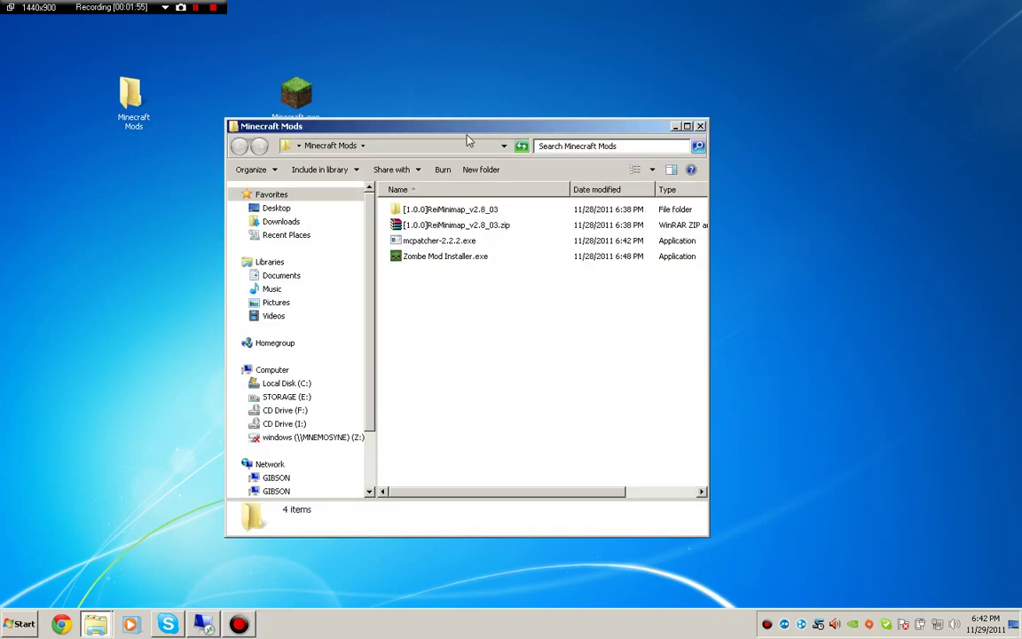
left_click_drag(323, 127, 548, 93)
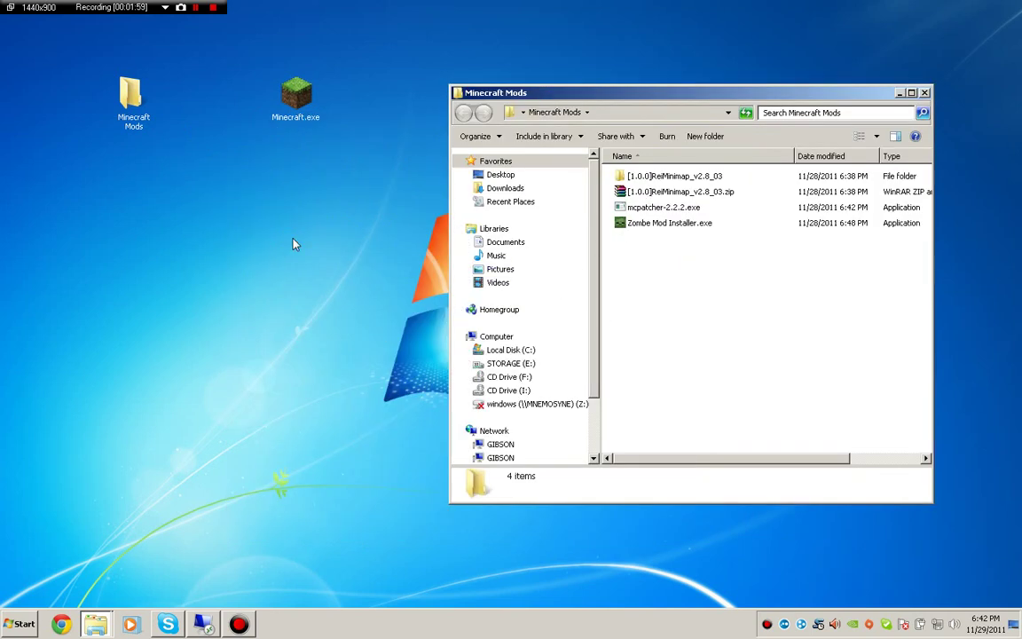
left_click_drag(131, 99, 233, 105)
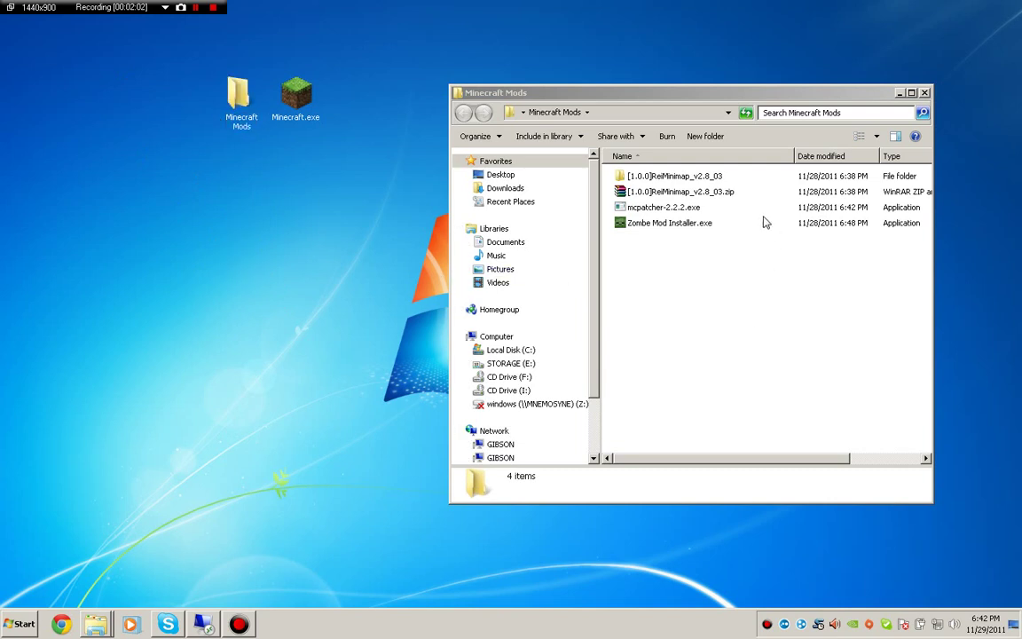
Delete the extracted [1.0.0]ReiMinimap_v2.8_03 folder from Minecraft Mods, keeping the zip archive
left_click(676, 177)
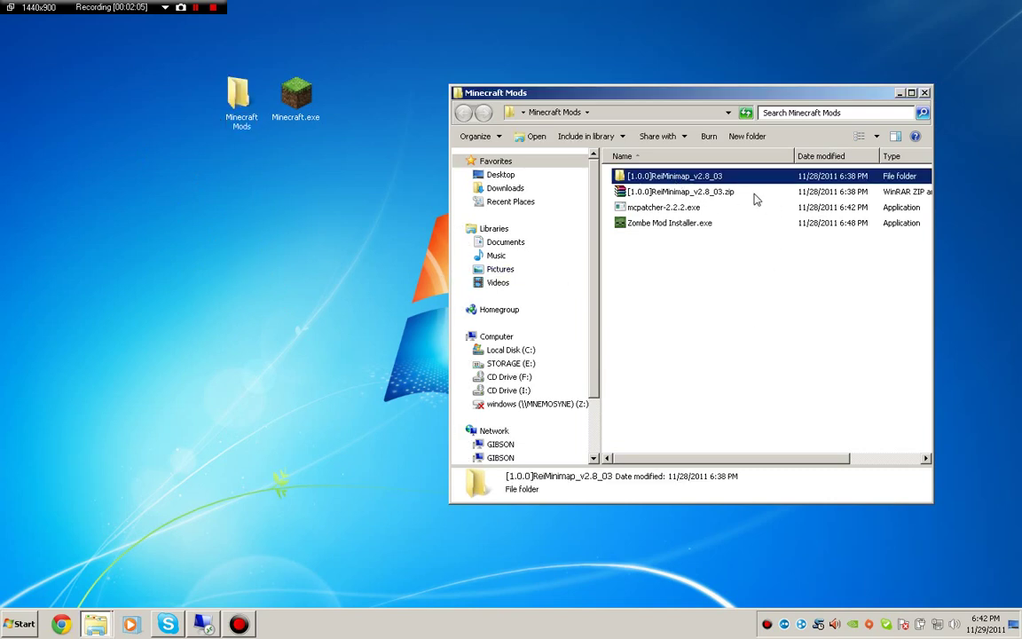
key("Delete")
key("Return")
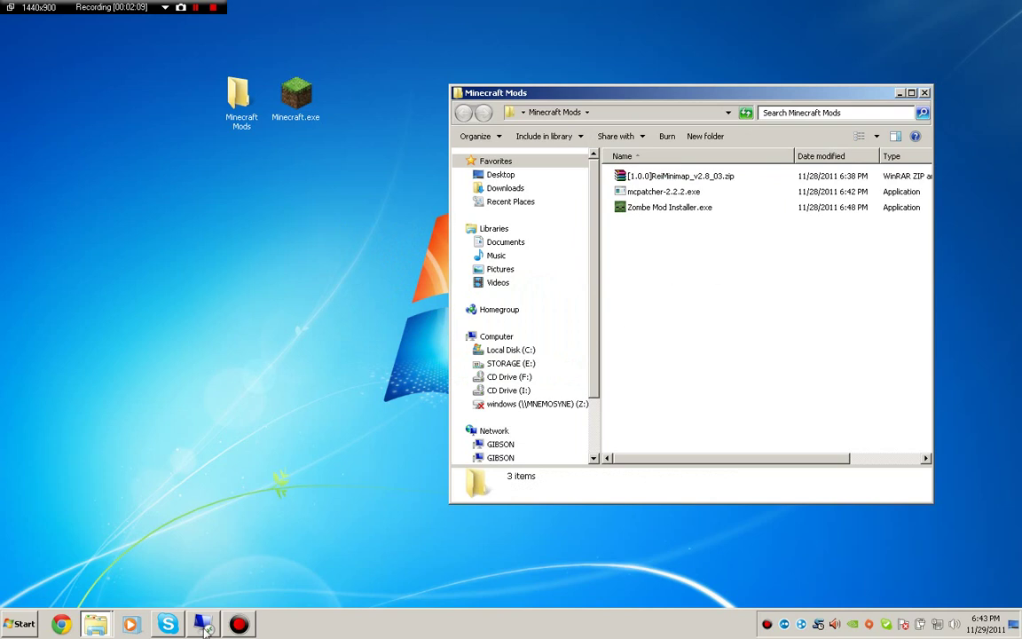
Switch to a maximized Chrome window and search the web for "rei minimap"
left_click(60, 624)
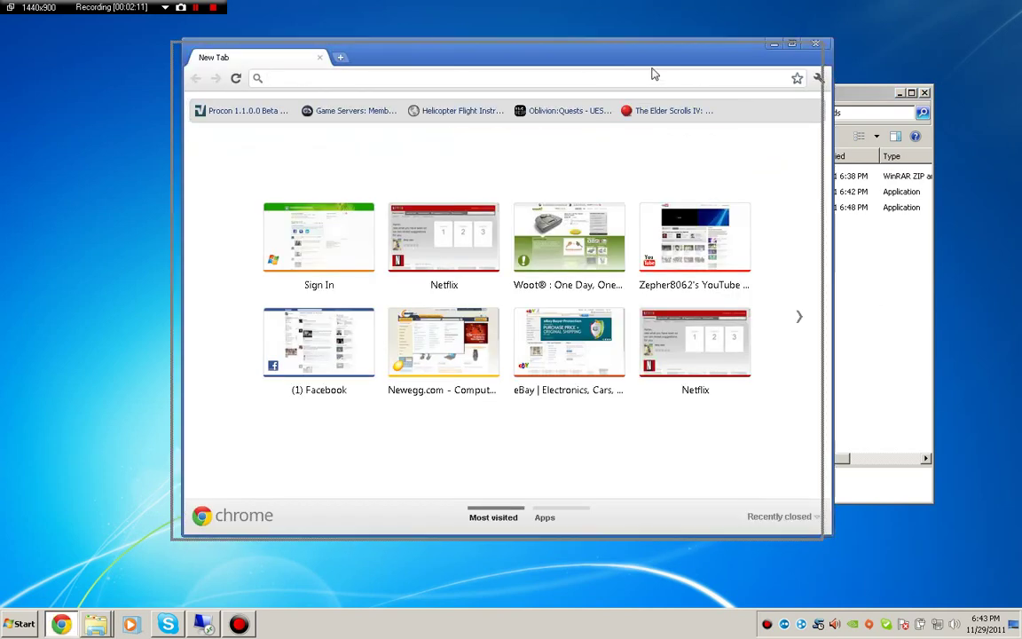
double_click(368, 54)
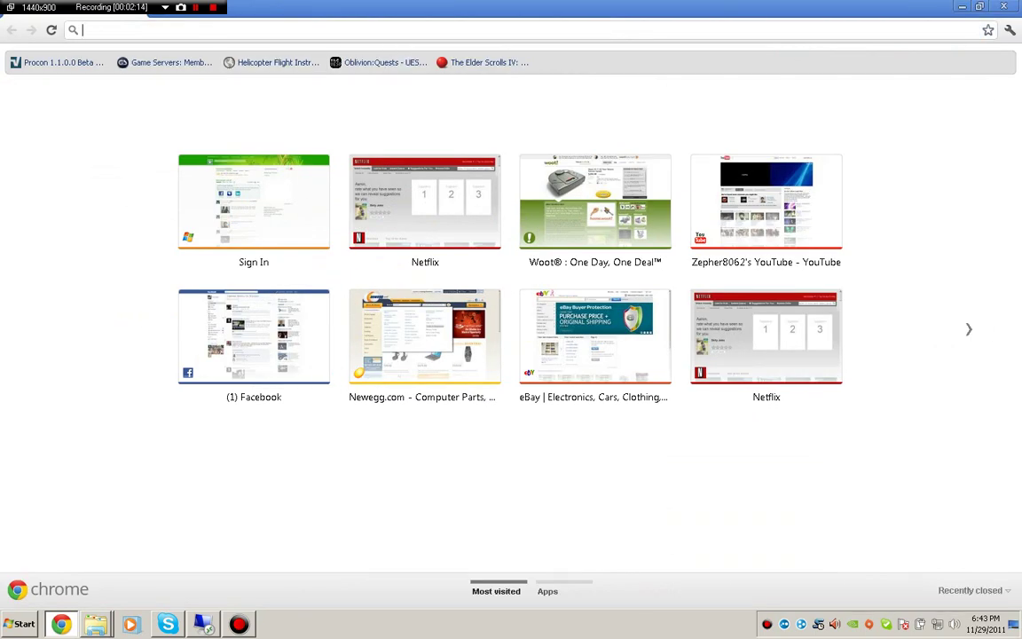
type("rei mn")
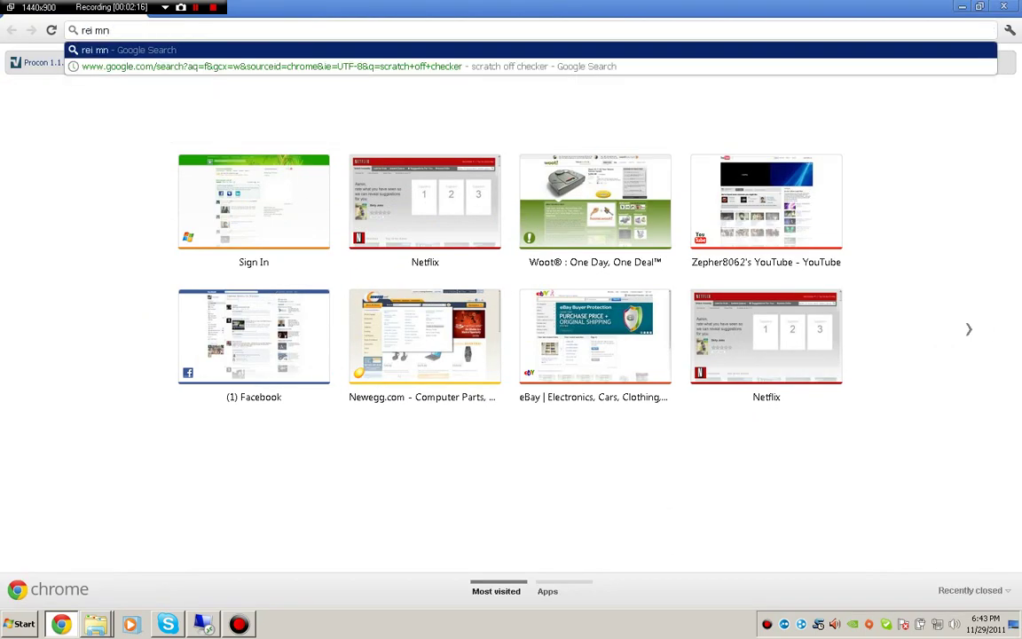
key("BackSpace")
key("BackSpace")
type("minimap")
key("Return")
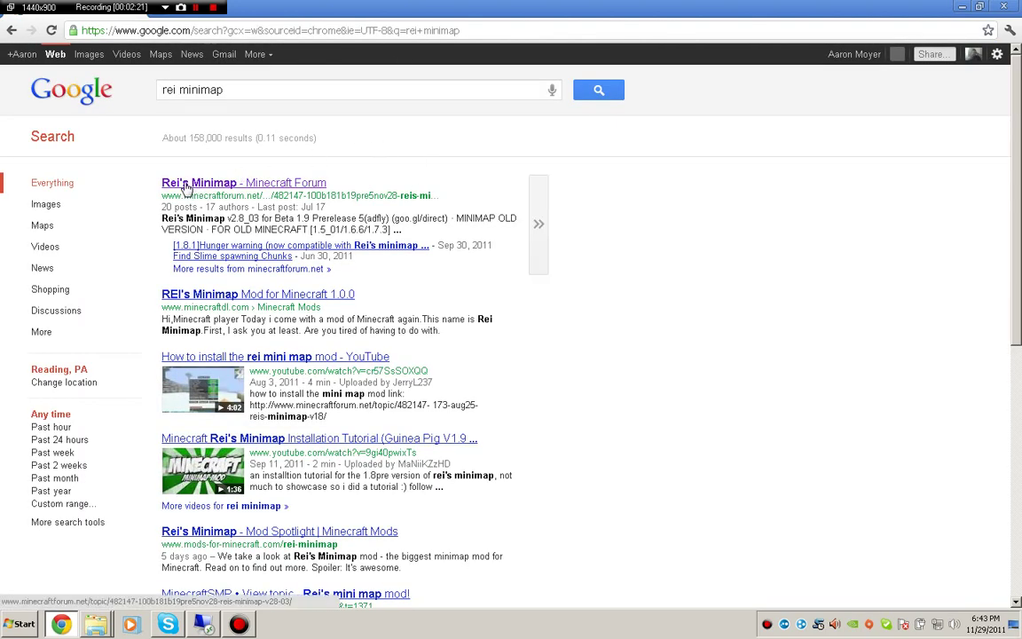
Open the Rei's Minimap topic on Minecraft Forum and find its download links
left_click(187, 184)
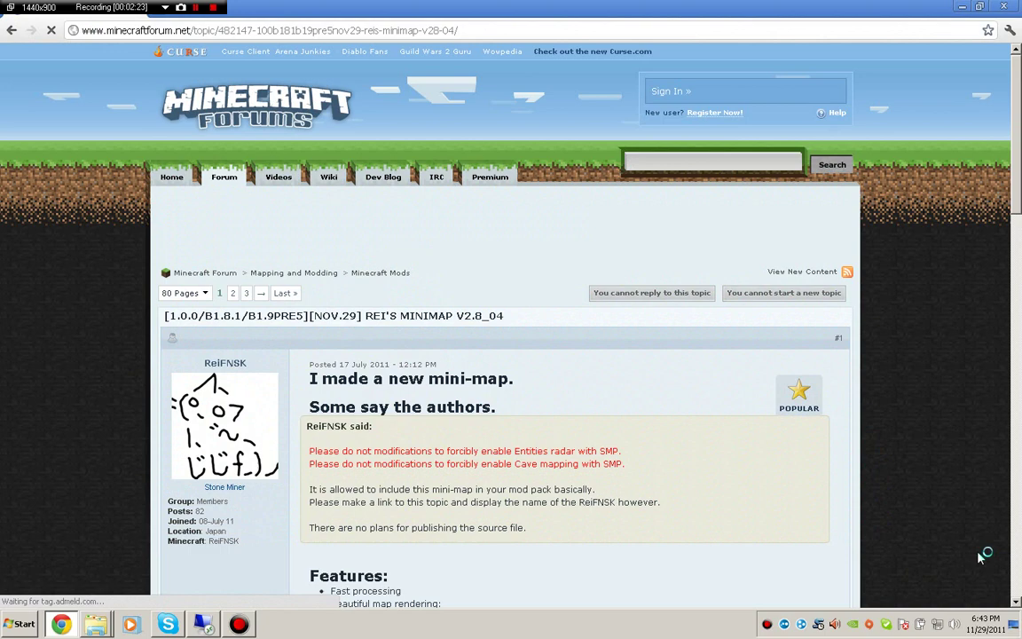
scroll(748, 440, "down", 5)
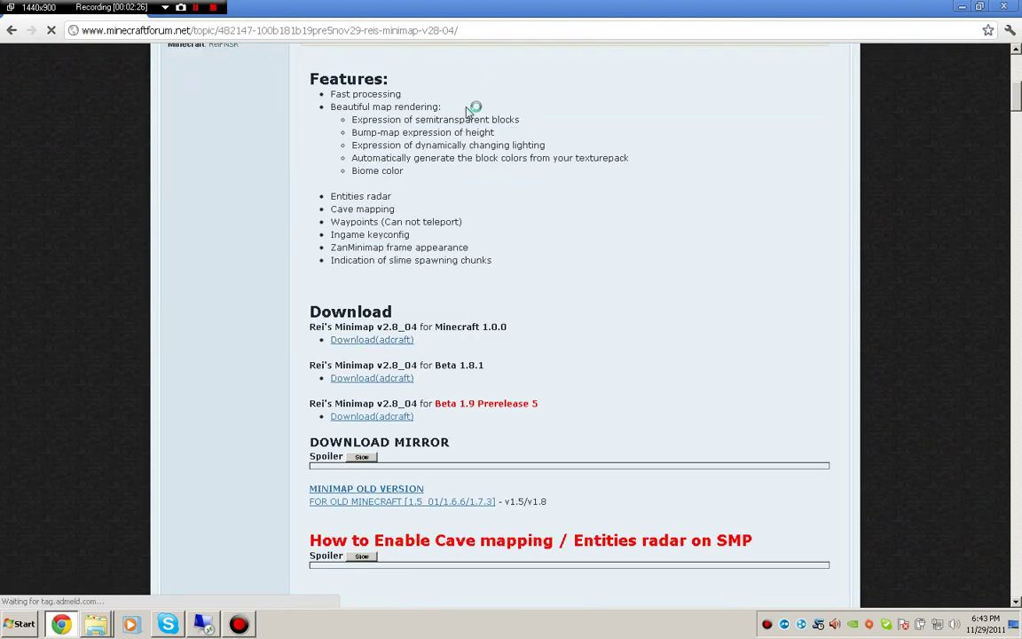
Search the web for "mcpatcher", open its Minecraft Forum topic and find the Windows download links
key("ctrl+l")
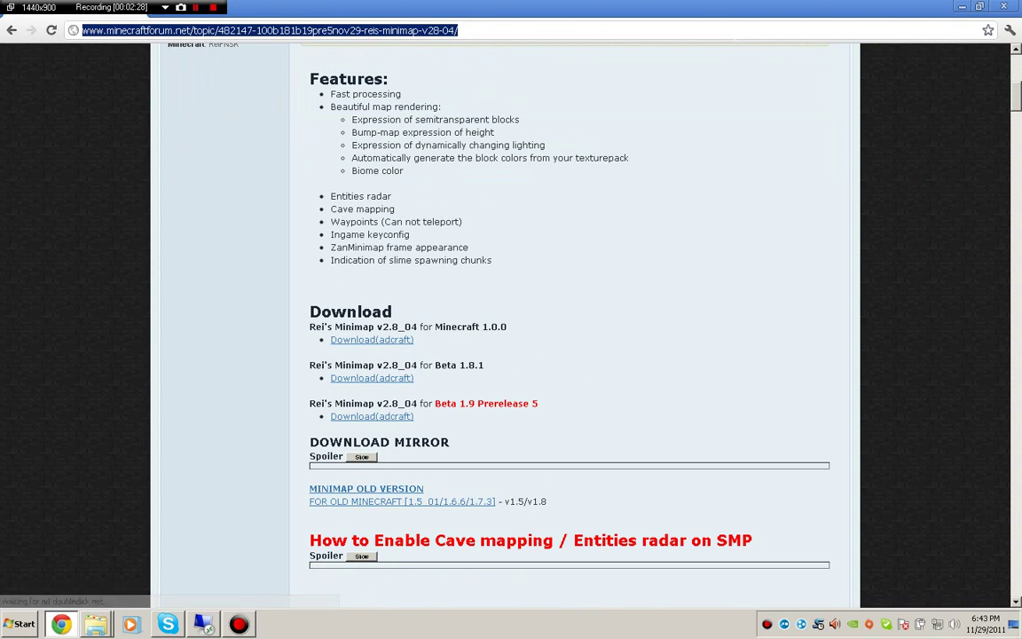
type("mcpatc")
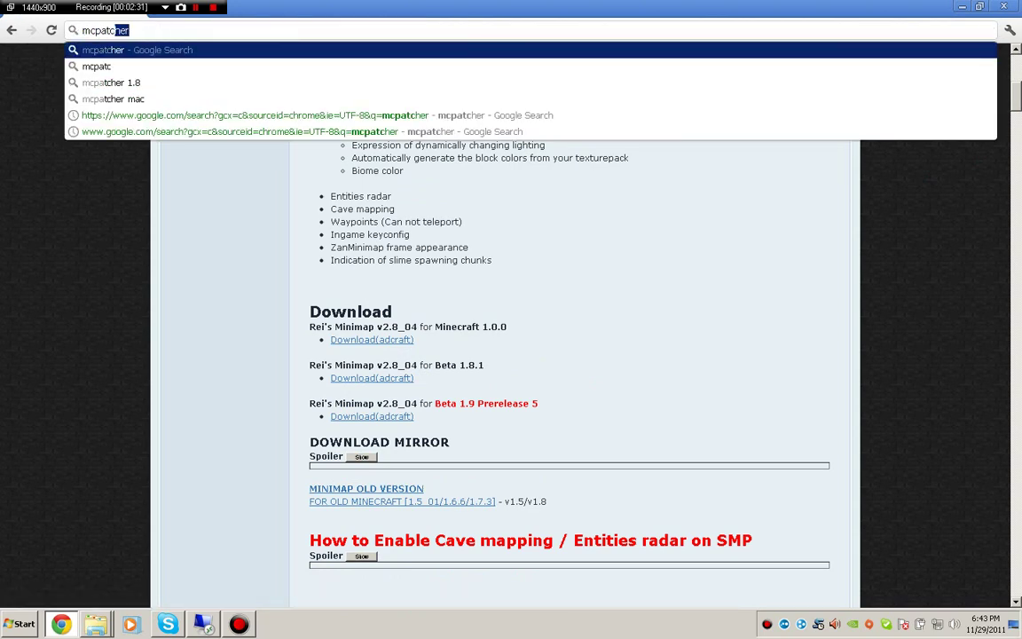
key("Return")
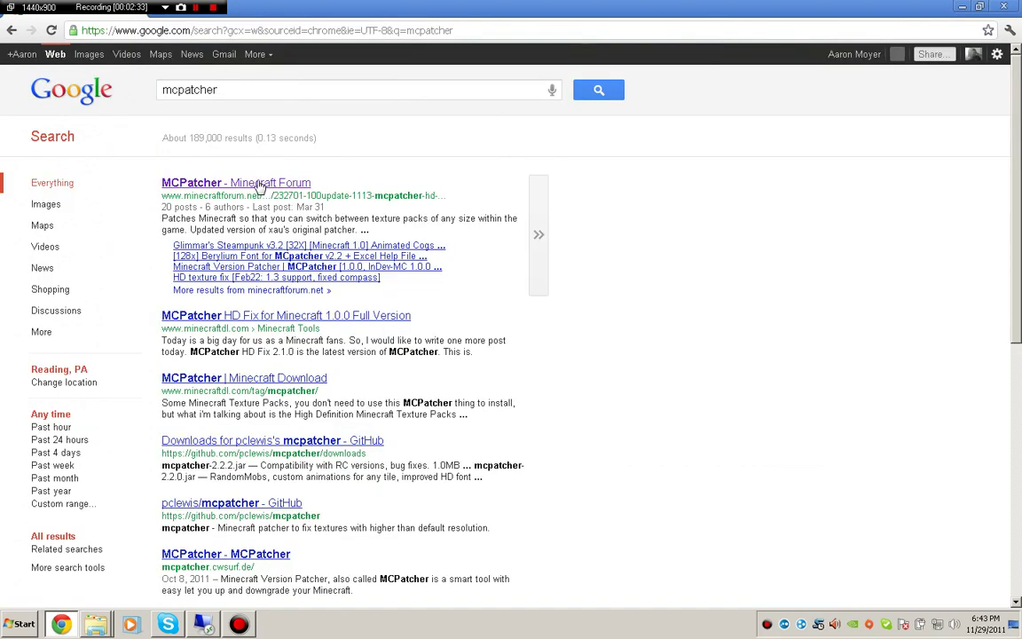
left_click(260, 184)
scroll(654, 446, "down", 10)
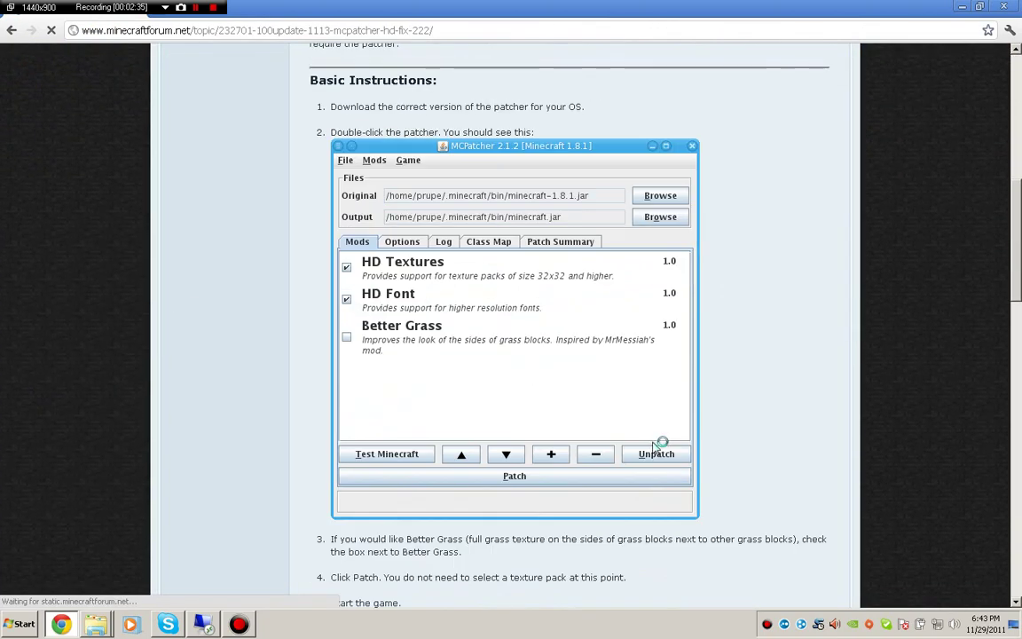
scroll(654, 447, "down", 20)
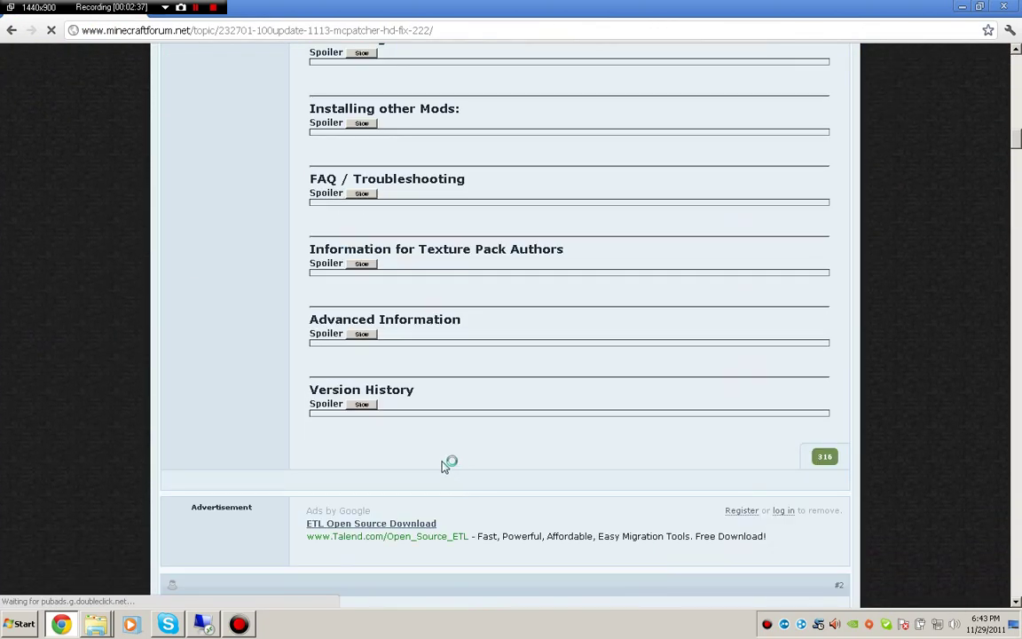
scroll(444, 464, "up", 3)
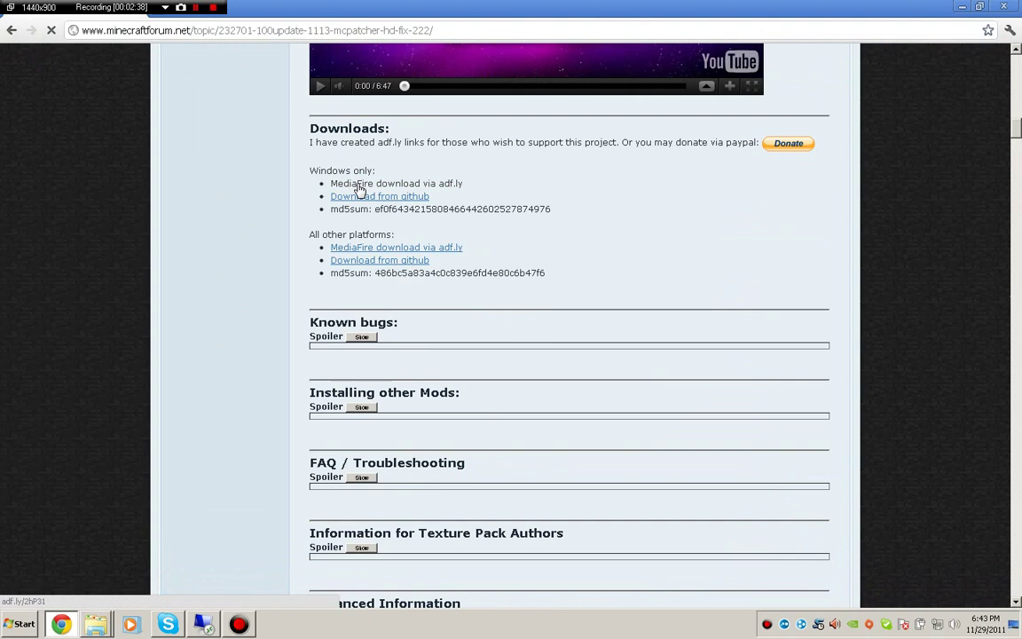
Search the web for "zombie mod minecraft"
left_click(277, 36)
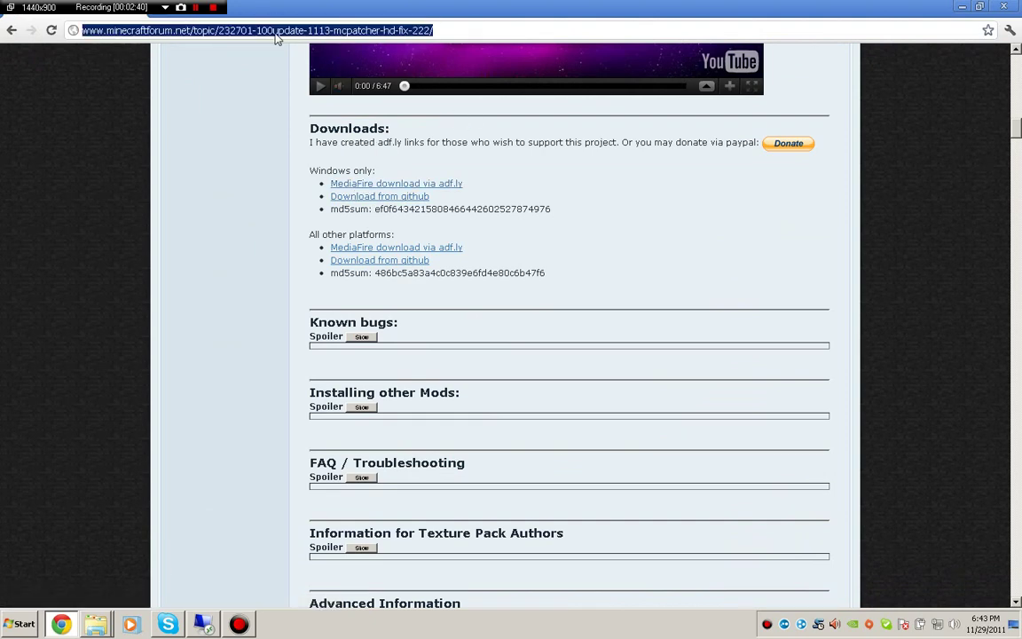
type("zombie mo")
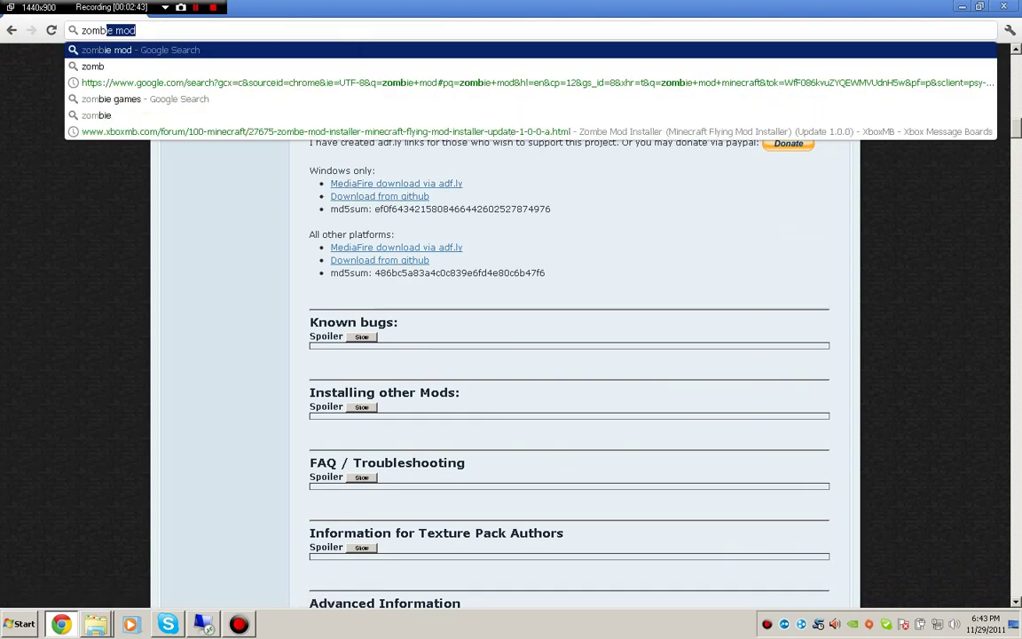
type("d minecar")
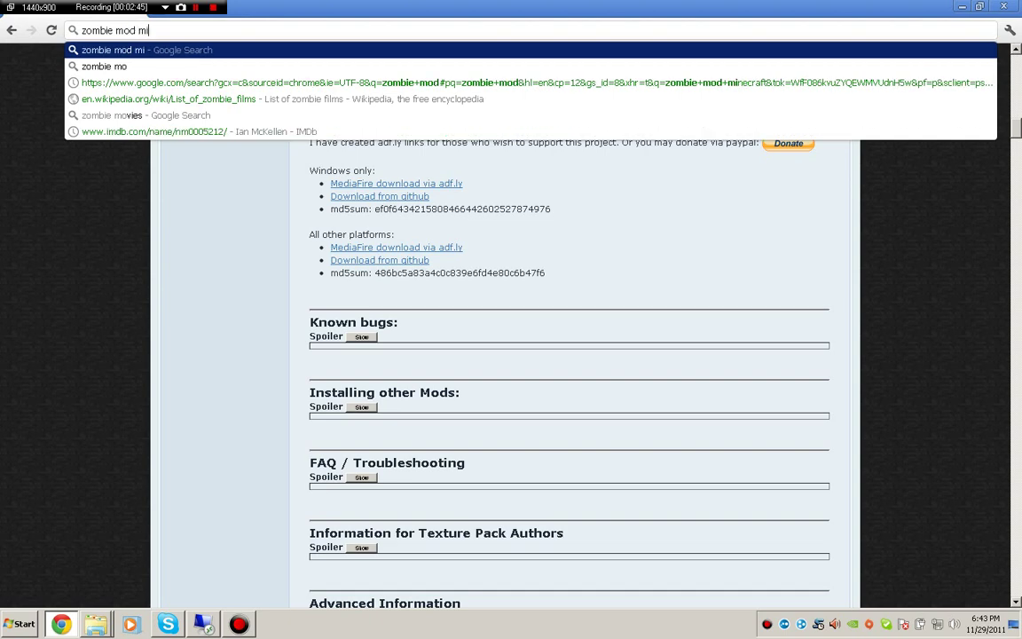
key("BackSpace")
key("BackSpace")
type("r")
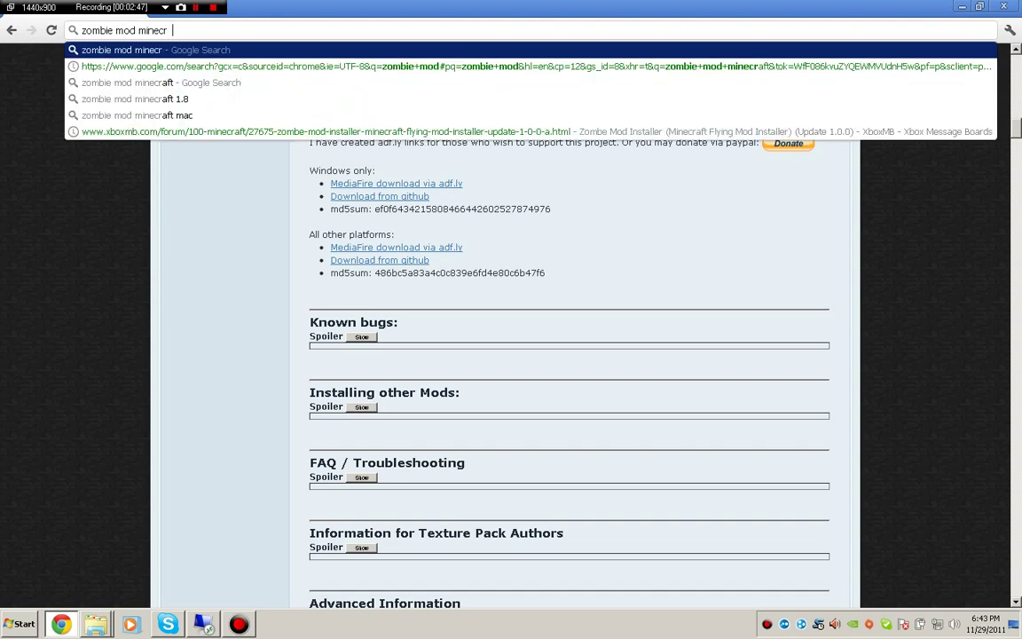
type("aft")
key("Return")
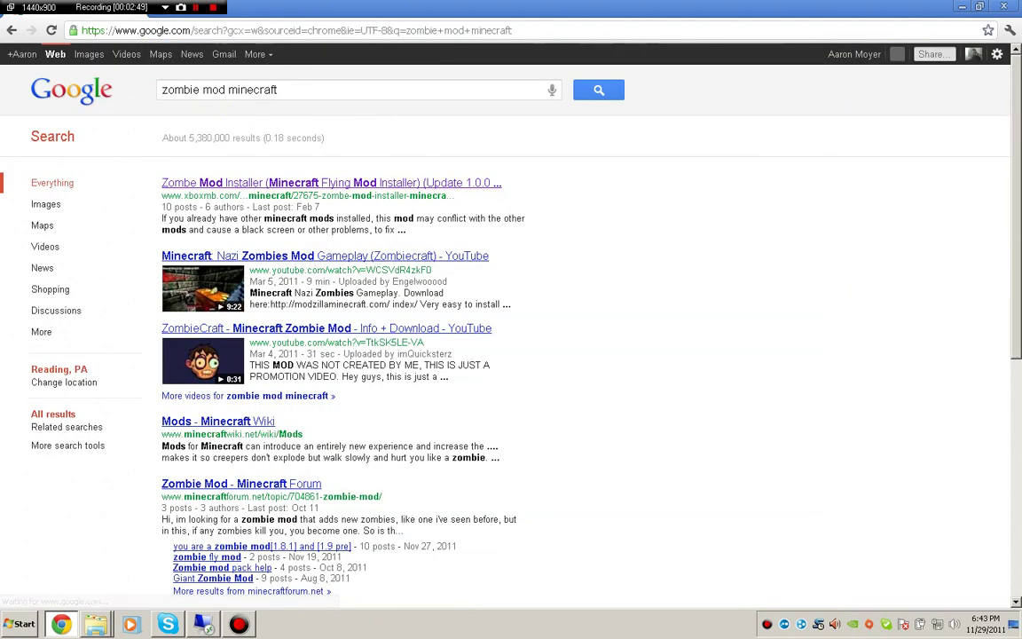
Open the Zombe Mod Installer thread, find its direct download link for Minecraft 1.0.0 and 1.8.1, and close the browser
left_click(237, 184)
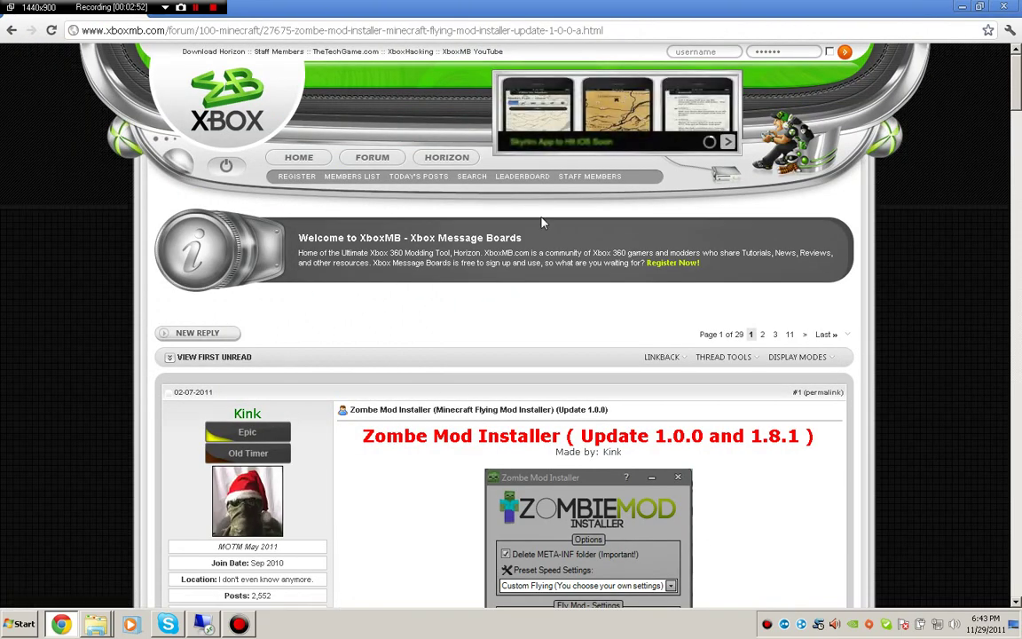
scroll(335, 507, "down", 7)
scroll(423, 423, "up", 7)
scroll(530, 417, "down", 20)
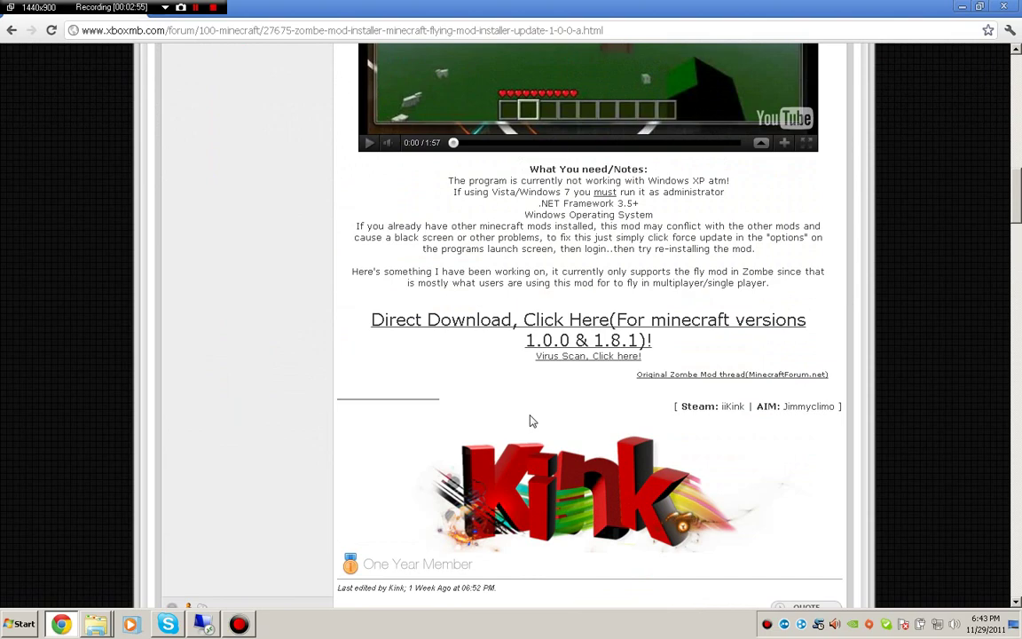
scroll(506, 337, "up", 6)
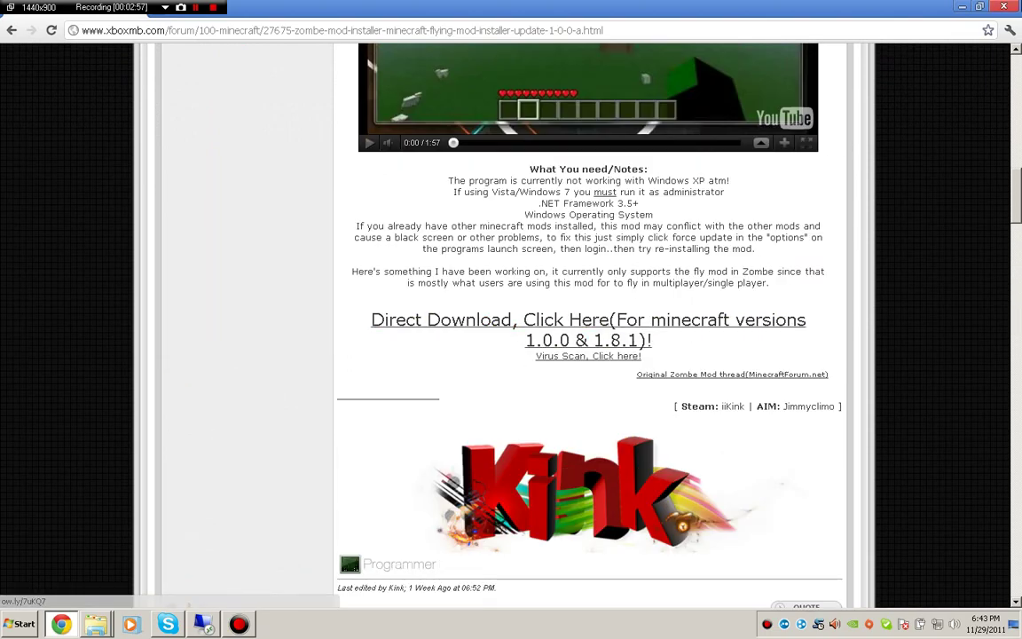
left_click(1014, 8)
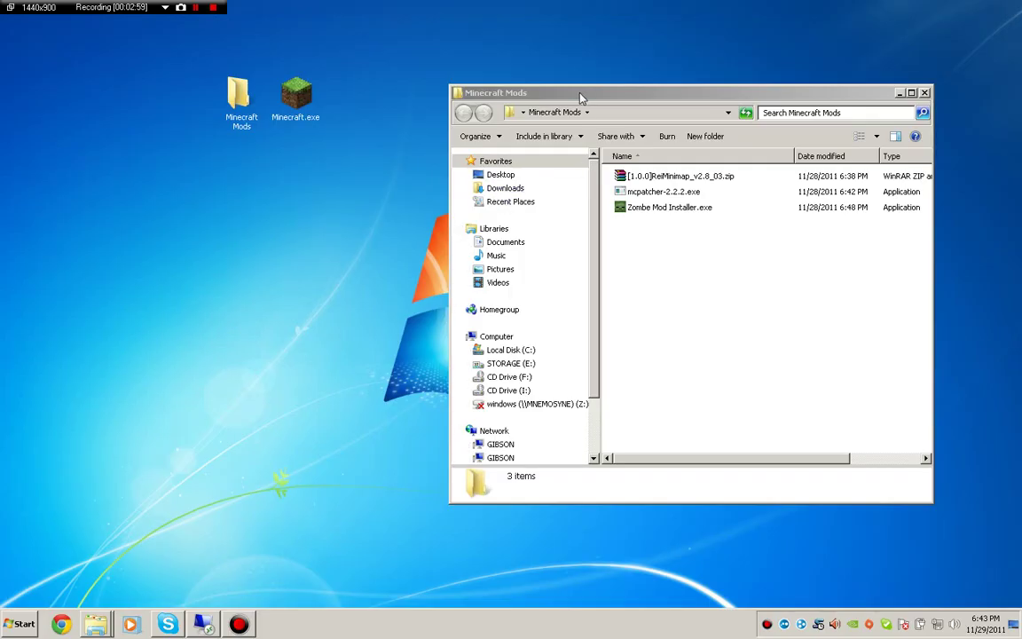
Run mcpatcher-2.2.2.exe from the Minecraft Mods folder and close the folder window
left_click_drag(522, 89, 499, 49)
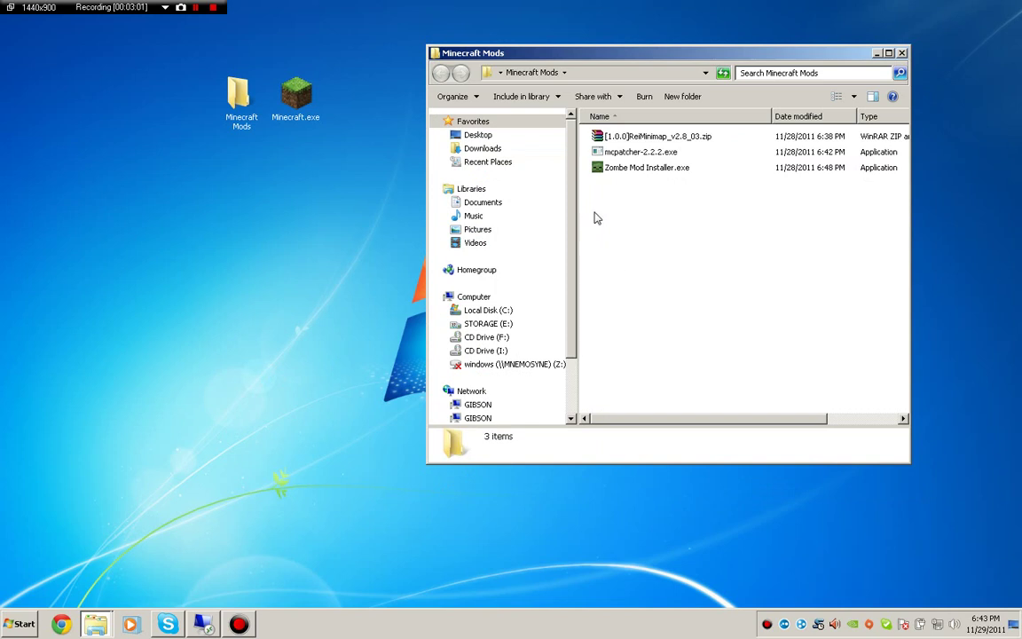
left_click(660, 156)
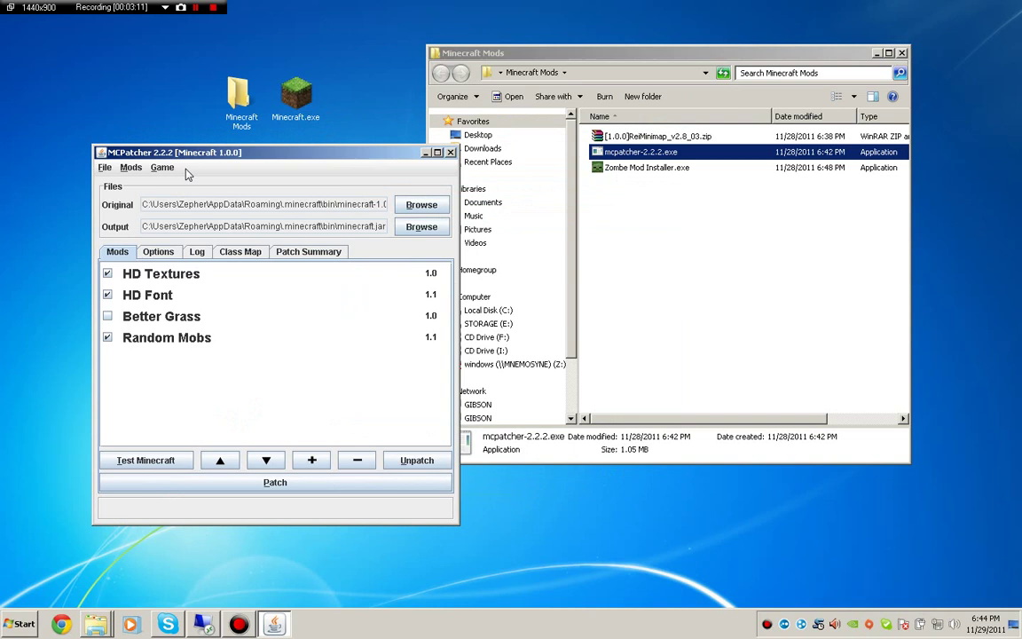
left_click_drag(165, 157, 246, 165)
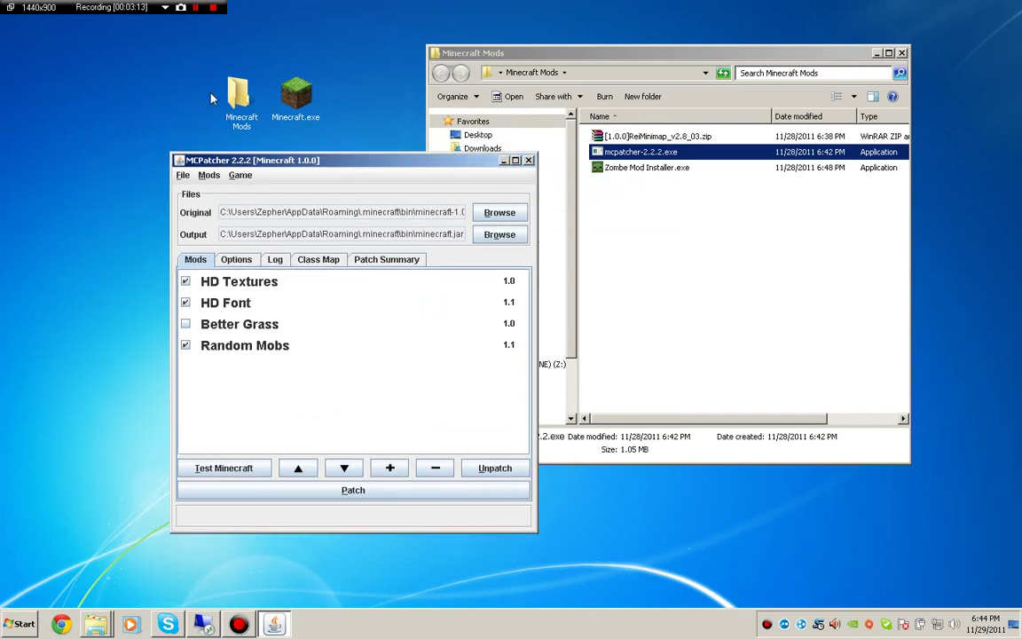
left_click(902, 53)
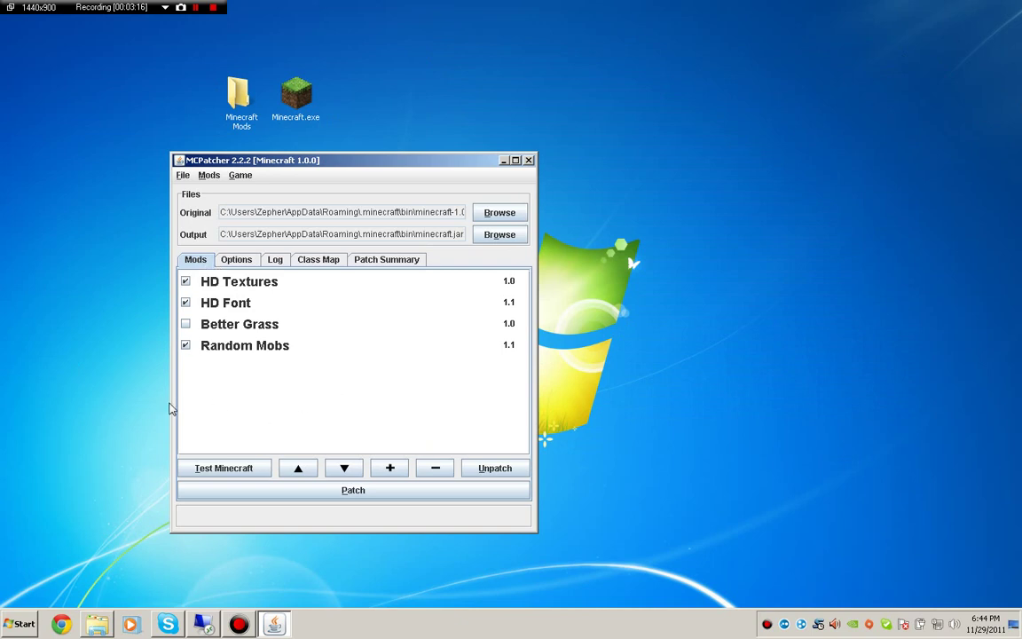
Disable the Random Mobs mod and enable Better Grass in MCPatcher's mod list
left_click(186, 347)
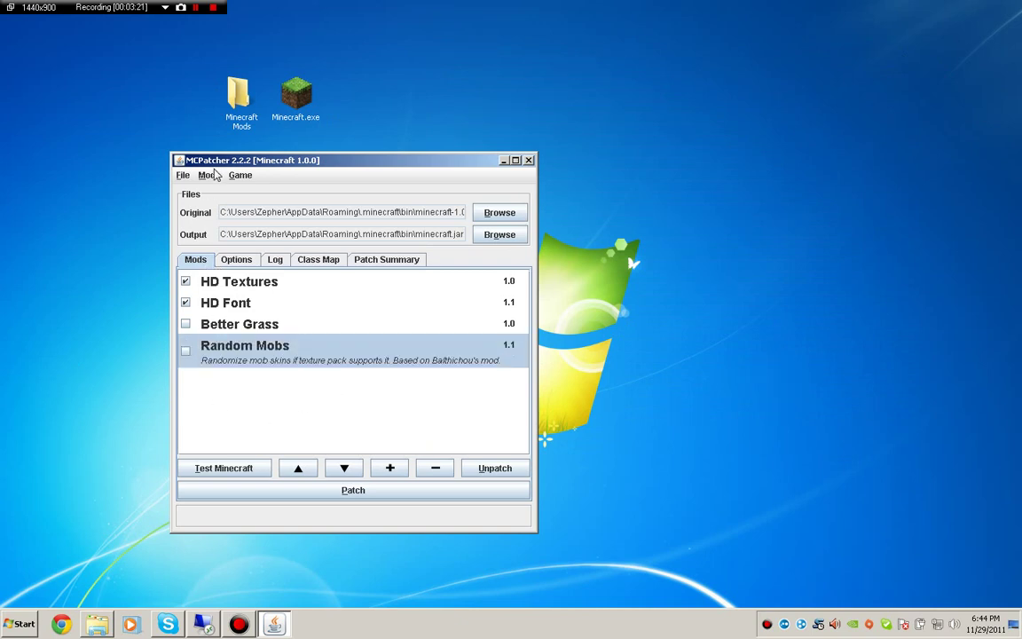
left_click_drag(213, 164, 226, 158)
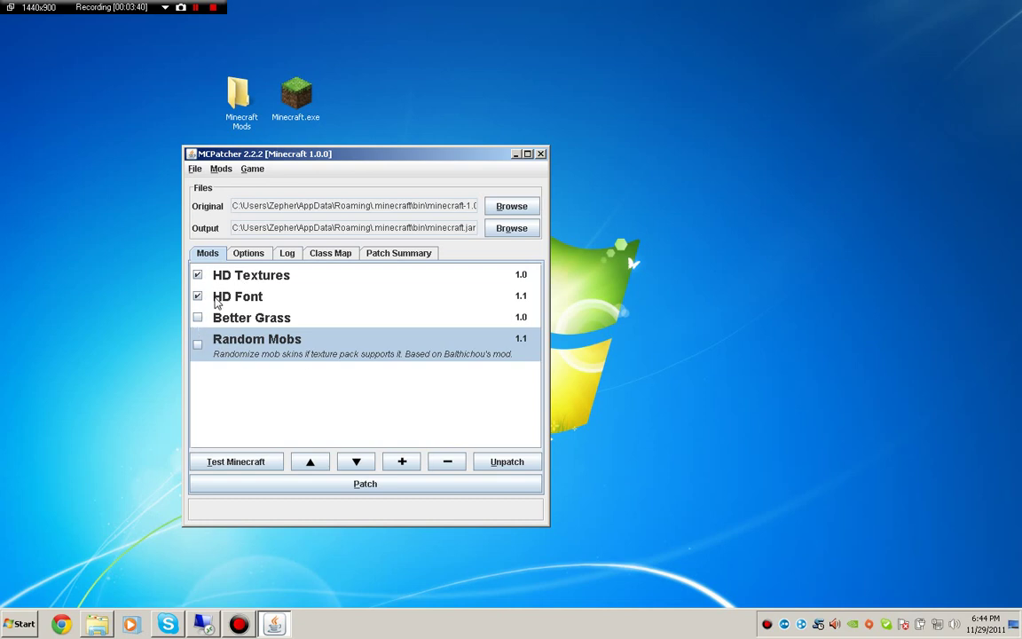
left_click(197, 320)
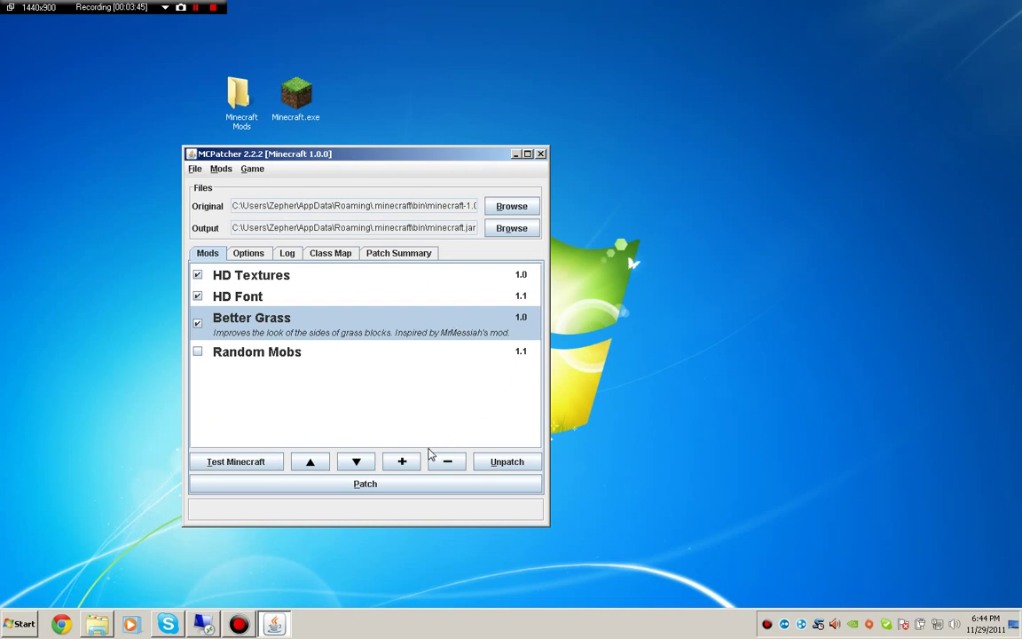
Add an external mod to MCPatcher, opening [1.0.0]ReiMinimap_v2.8_03.zip from the Minecraft Mods folder on the Desktop
left_click(402, 461)
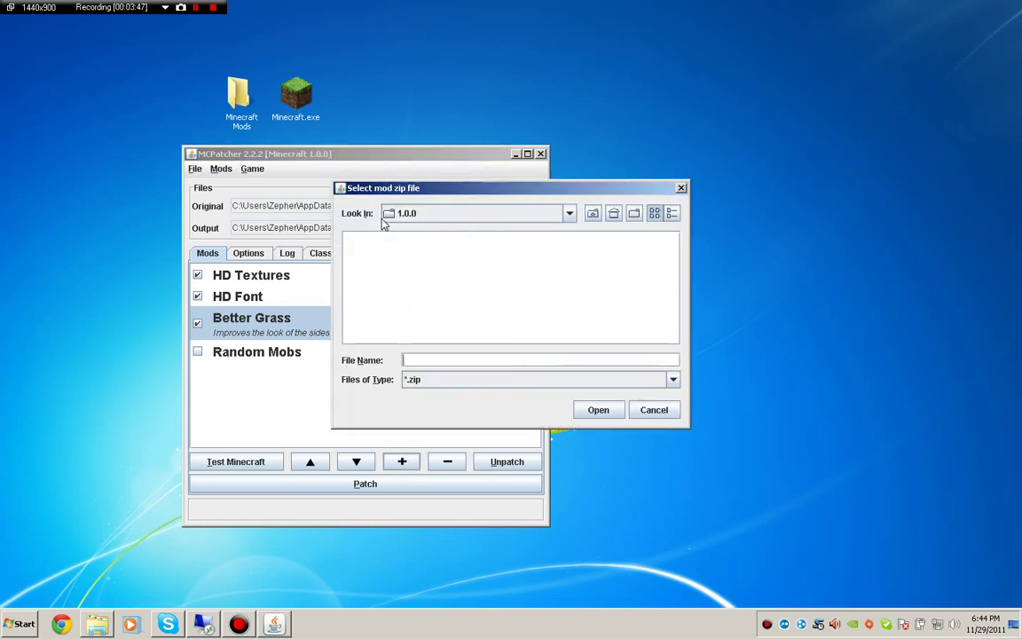
left_click(568, 214)
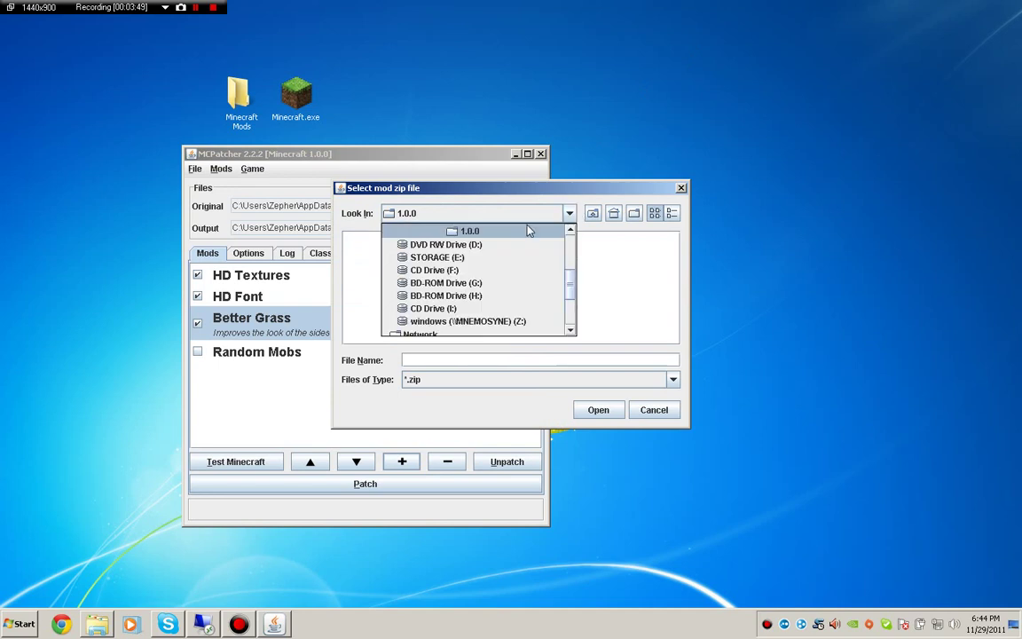
left_click(624, 268)
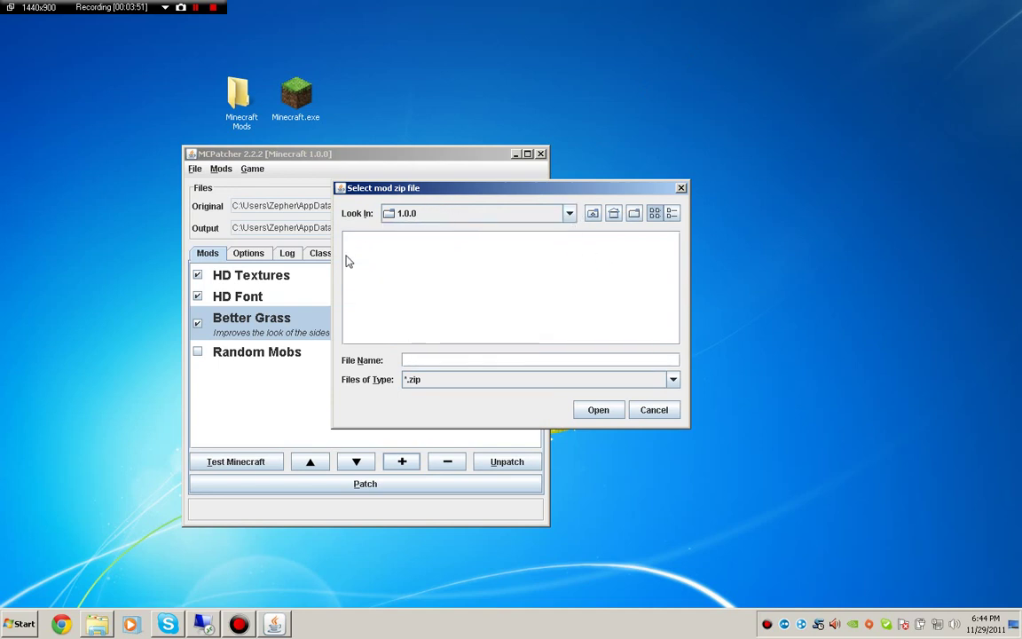
left_click(592, 214)
left_click(592, 215)
left_click(592, 214)
left_click(593, 215)
left_click(593, 215)
left_click(592, 215)
left_click(592, 215)
left_click(592, 214)
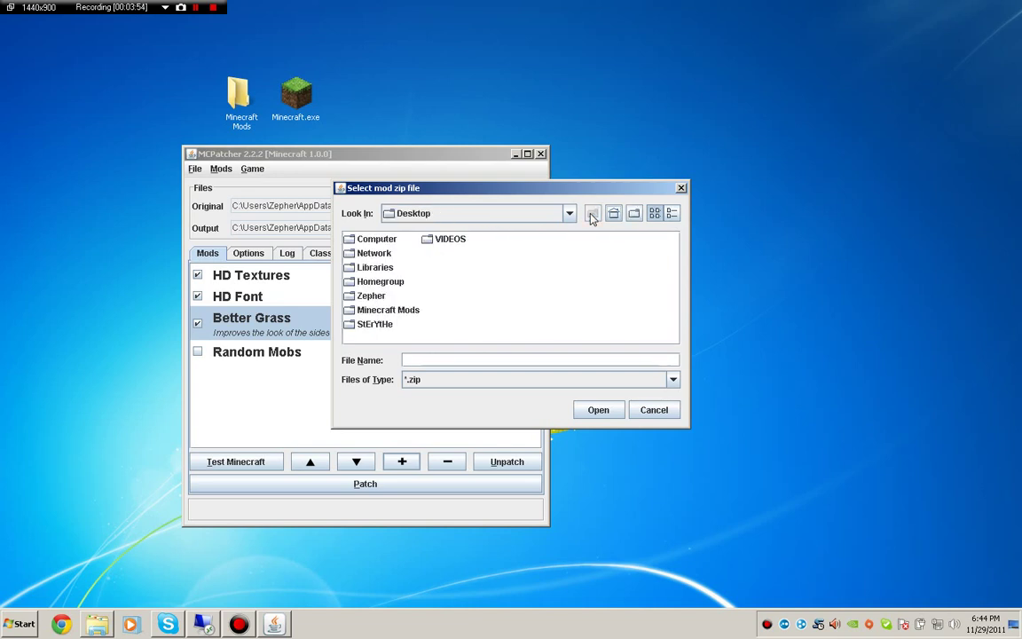
double_click(389, 311)
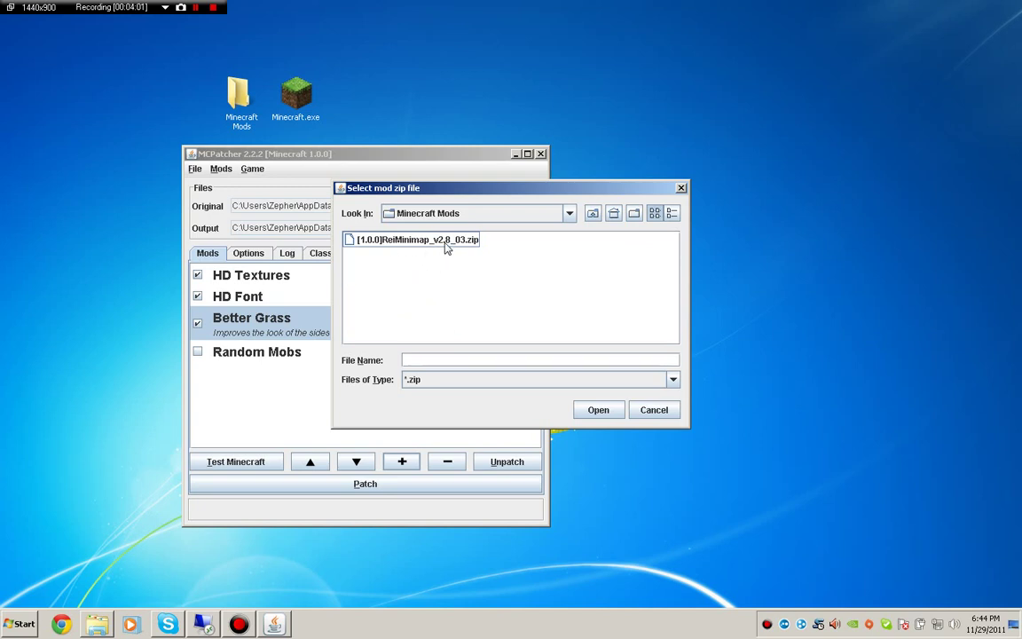
left_click(403, 245)
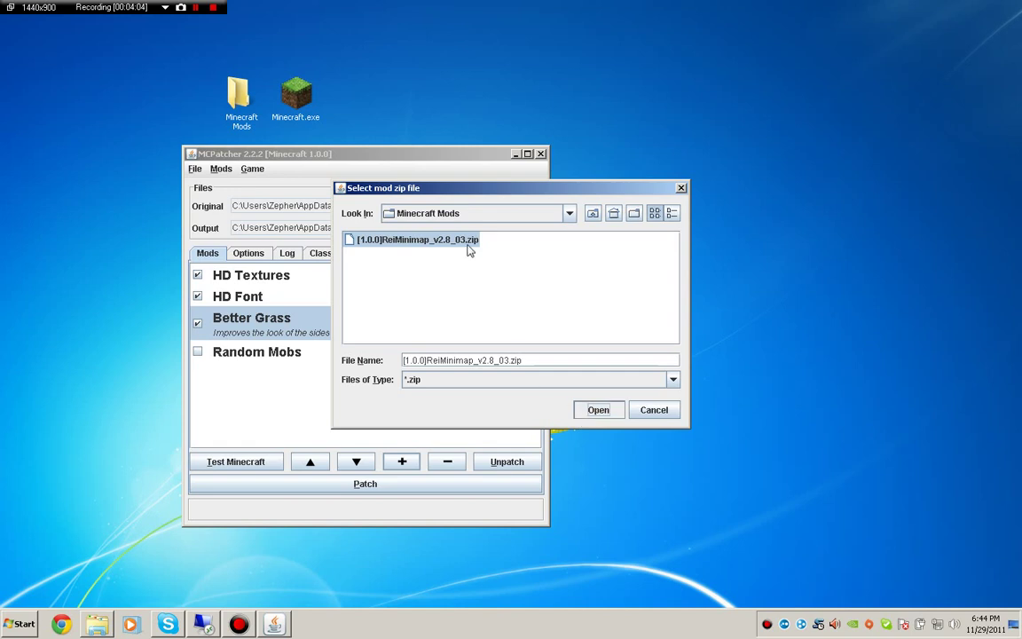
left_click(598, 411)
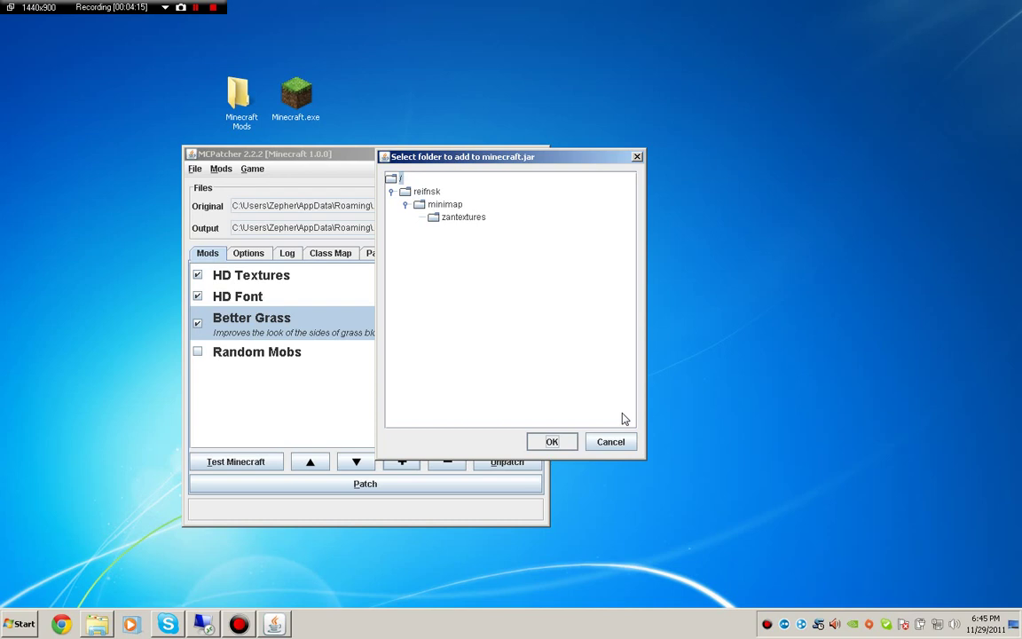
Choose the zip's root folder (/) as the folder to add to minecraft.jar
left_click(415, 195)
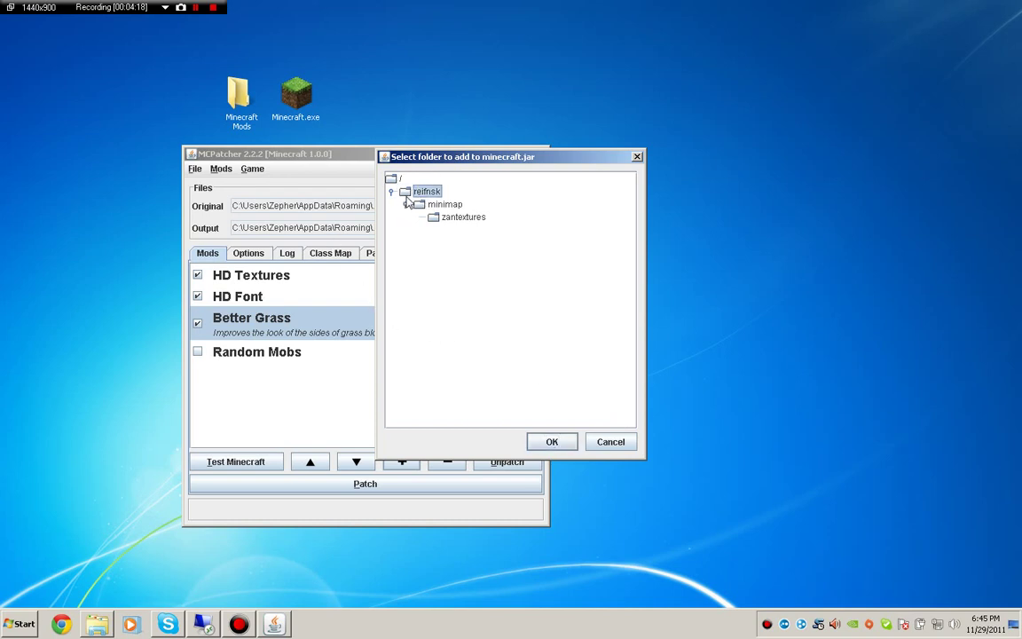
left_click(396, 180)
left_click(413, 196)
left_click(395, 179)
left_click(417, 194)
left_click(435, 207)
left_click(415, 193)
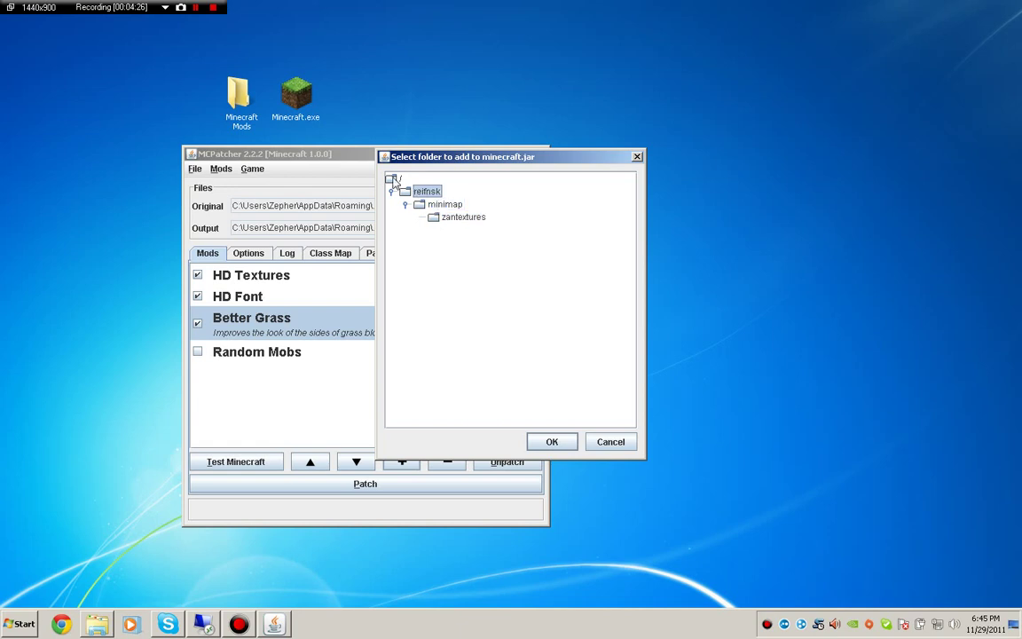
left_click(397, 179)
left_click(415, 193)
left_click(434, 205)
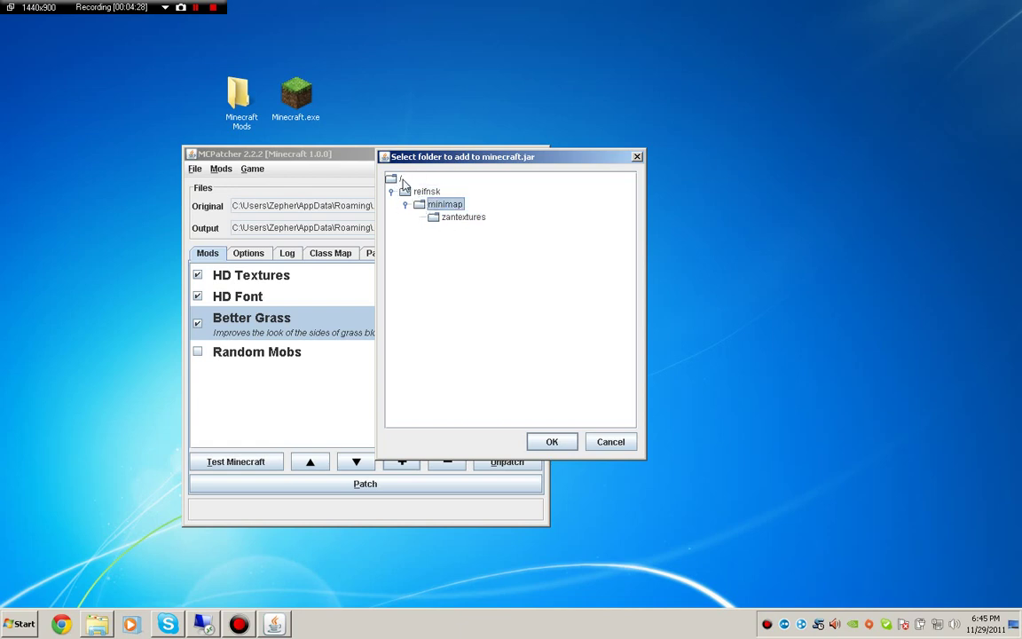
left_click(397, 179)
left_click(546, 440)
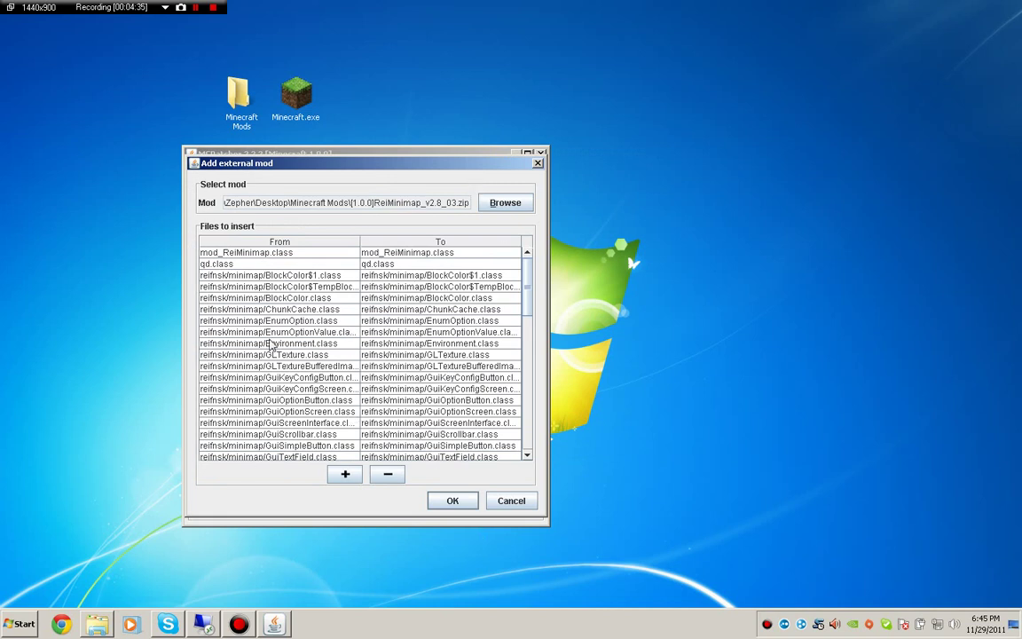
Accept the ReiMinimap files for insertion and patch Minecraft with the enabled mods
left_click(450, 501)
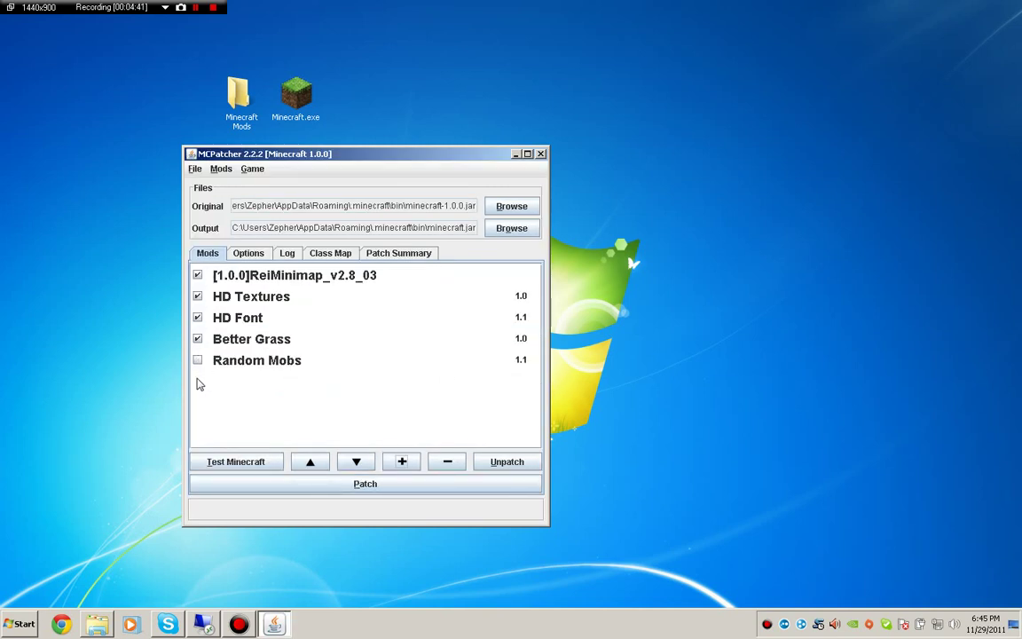
left_click(354, 485)
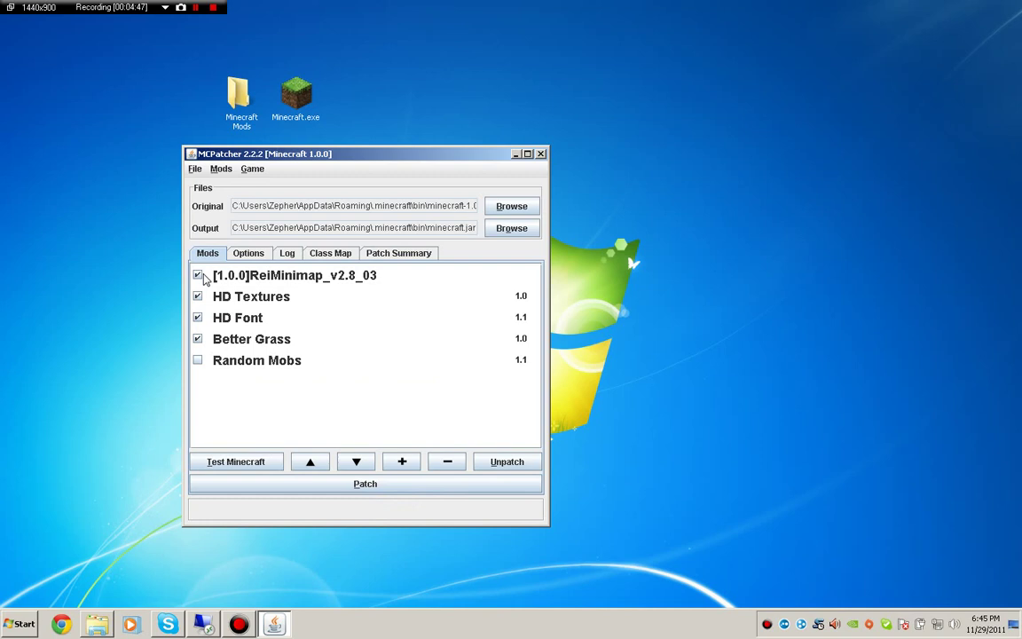
Unpatch Minecraft and patch it again with the HD Font mod disabled
left_click(197, 318)
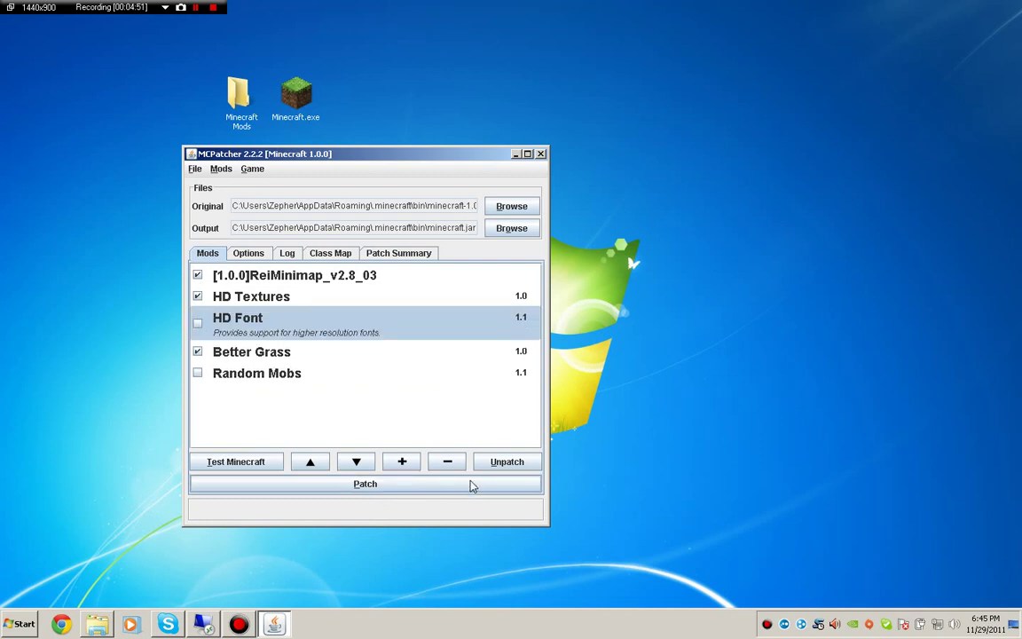
left_click(493, 468)
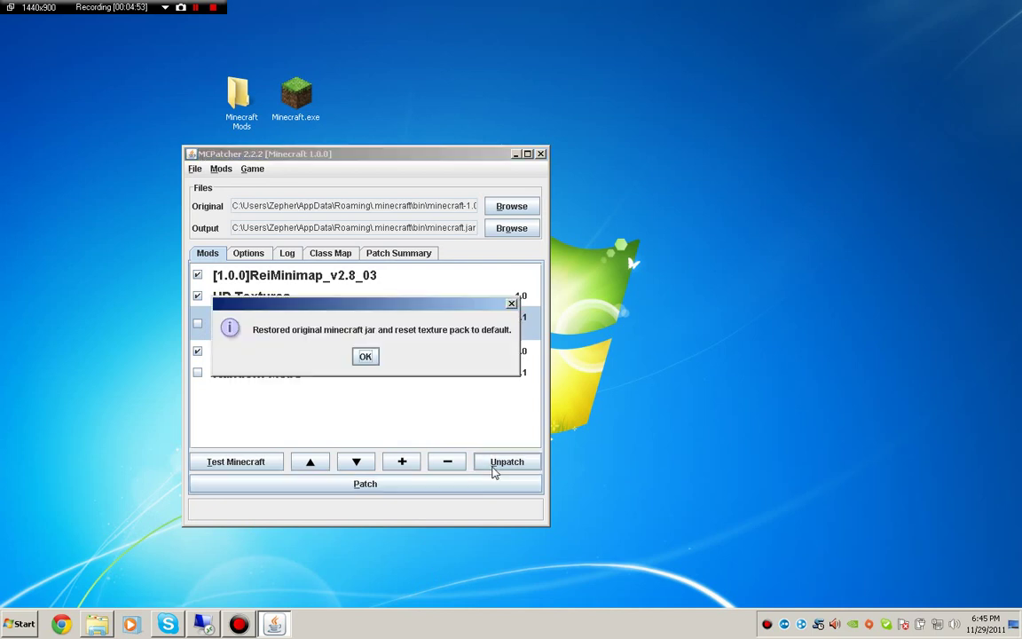
left_click(362, 355)
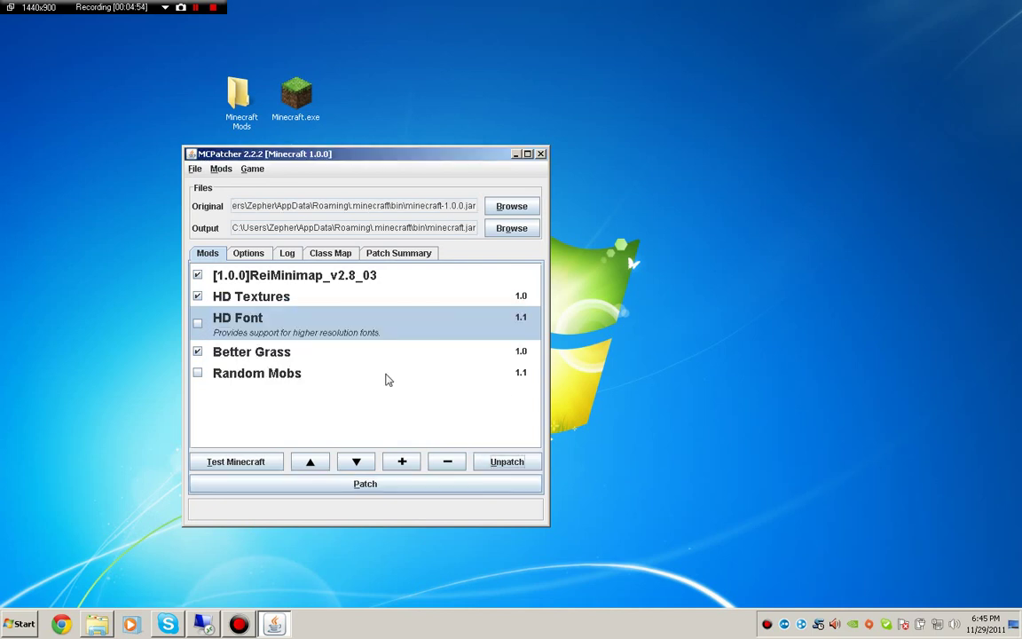
left_click(384, 490)
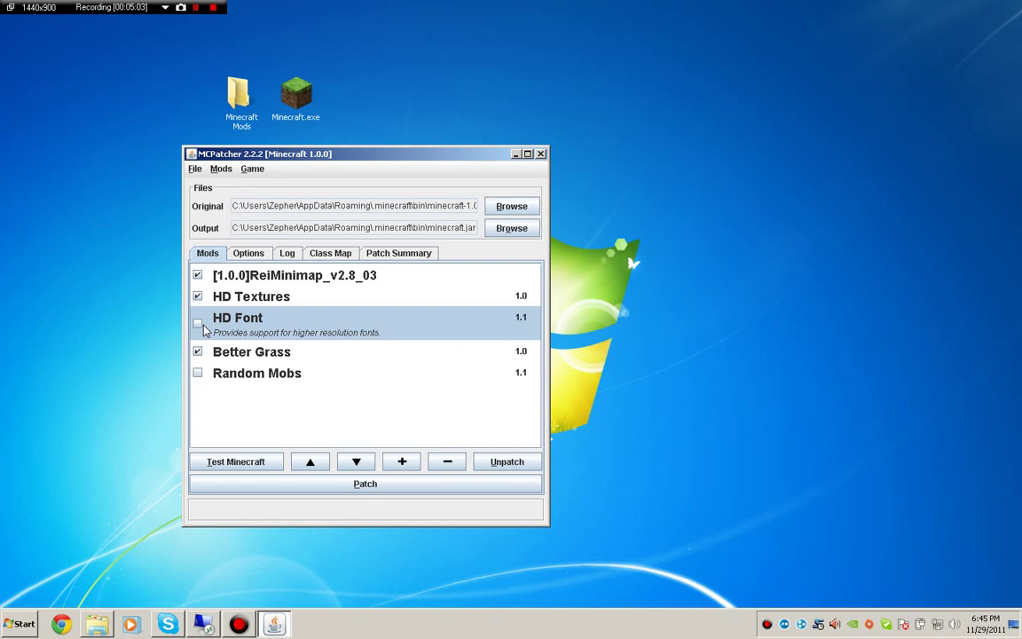
Enable the HD Font mod, patch Minecraft again and close MCPatcher
left_click(197, 323)
left_click(346, 485)
key("alt+F4")
Run Zombe Mod Installer.exe from the Minecraft Mods folder as administrator
double_click(229, 115)
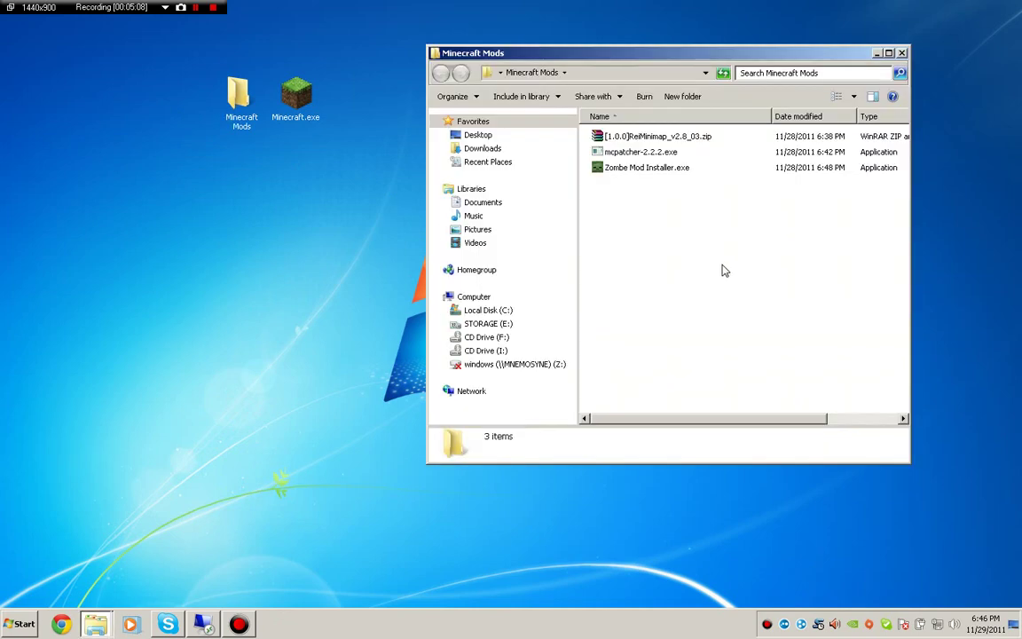
right_click(612, 171)
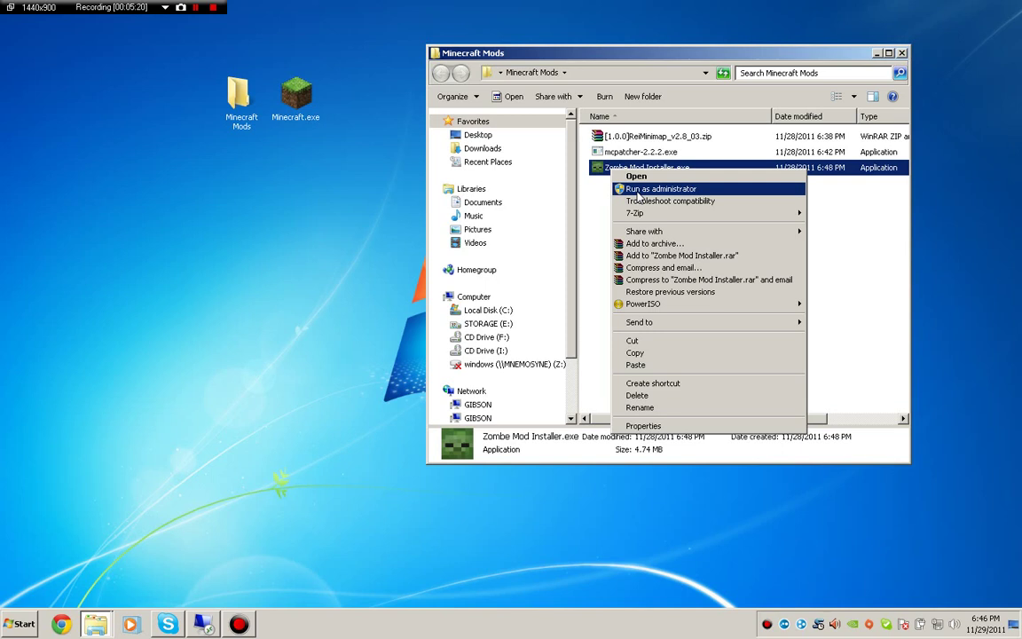
left_click(657, 189)
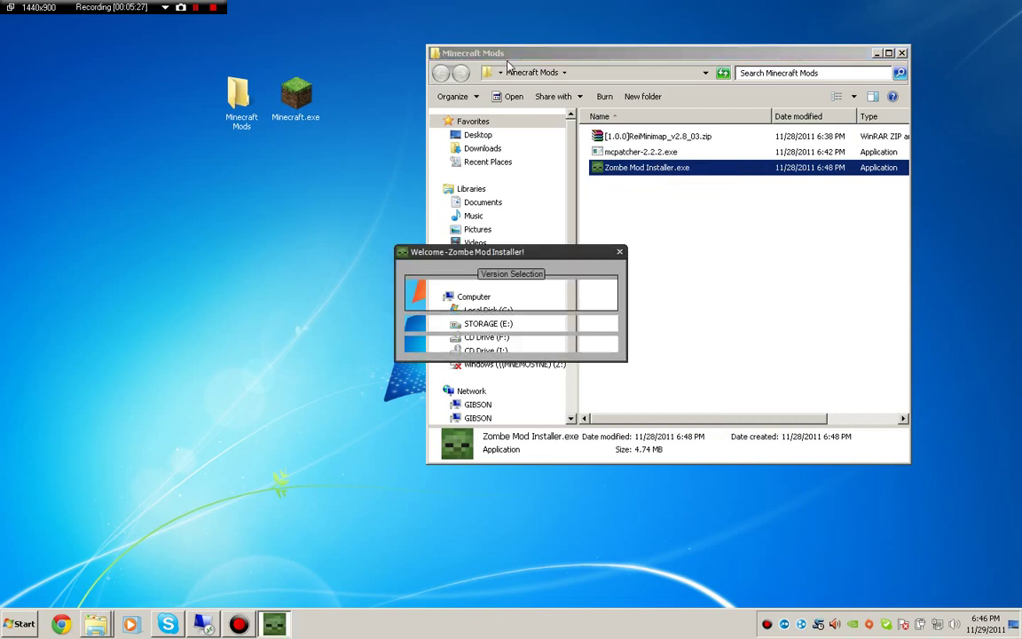
Choose Minecraft v1.0.0 as the version to install to, continue to the installation and decline the installer update
left_click(483, 301)
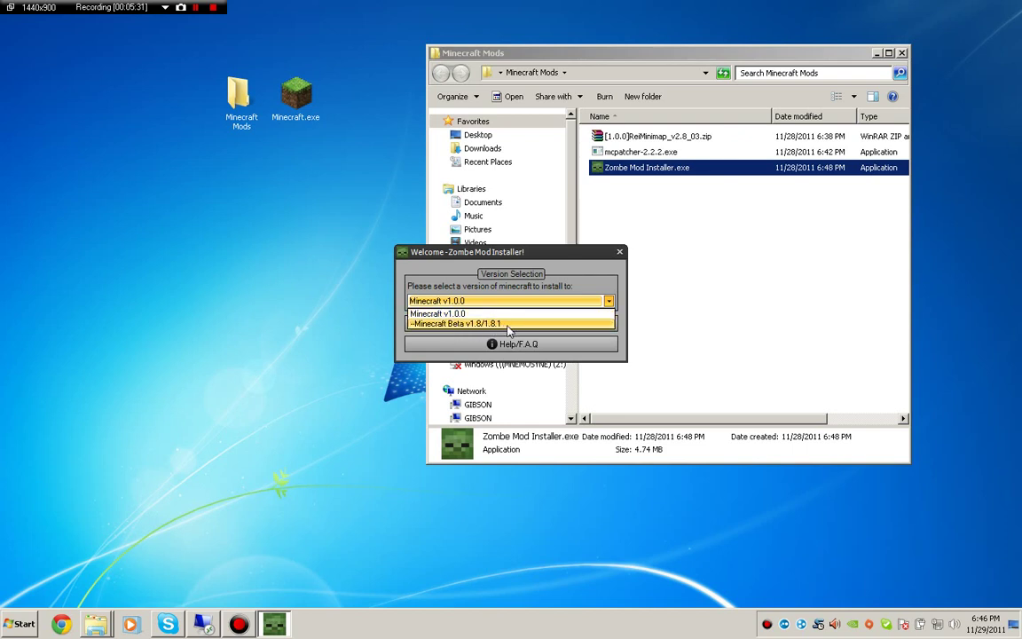
left_click(444, 313)
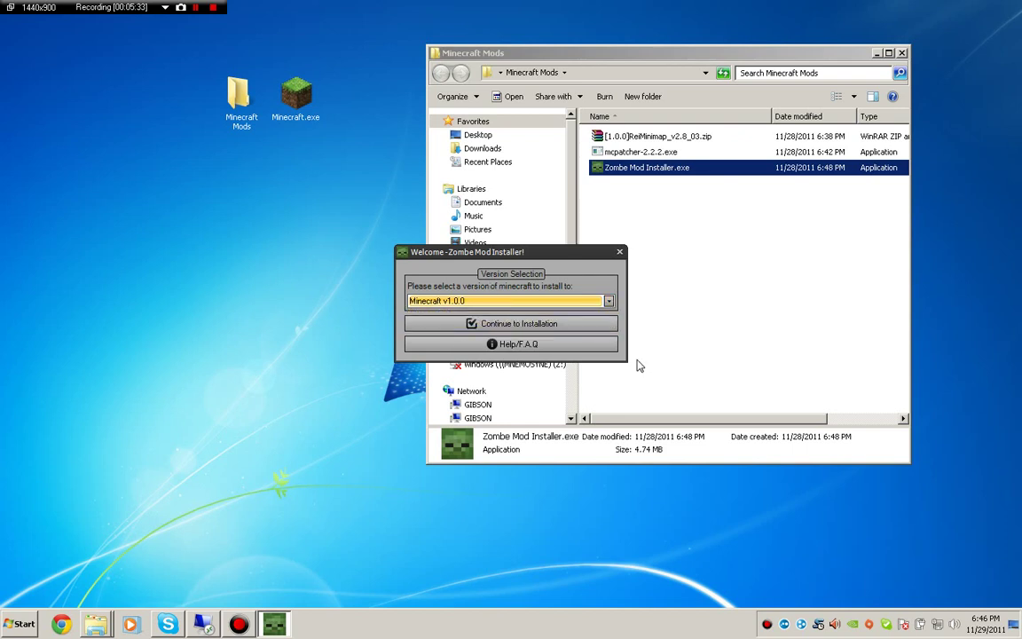
left_click(547, 326)
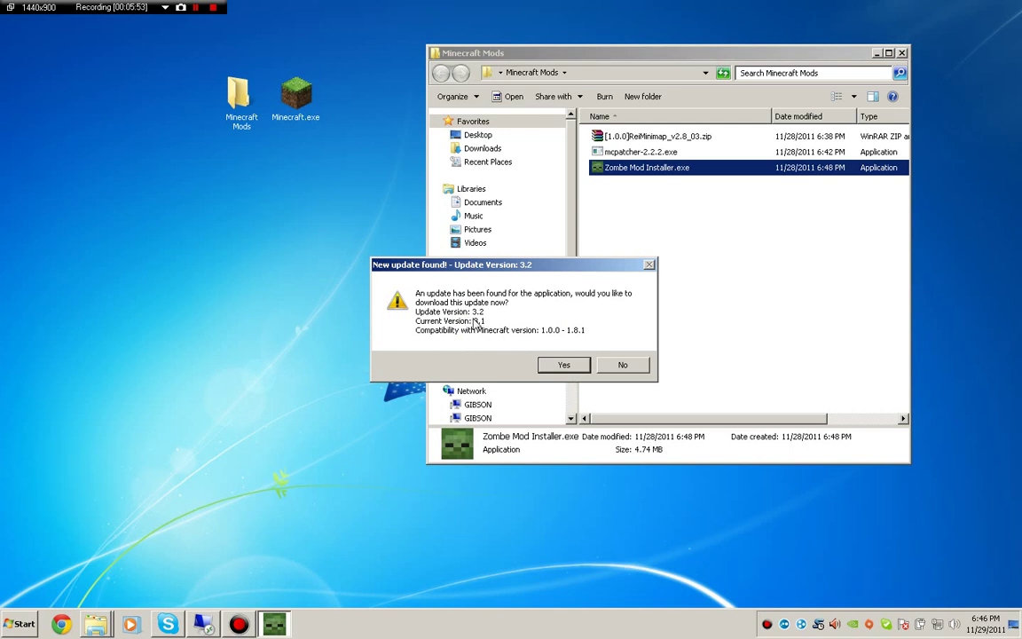
left_click(622, 364)
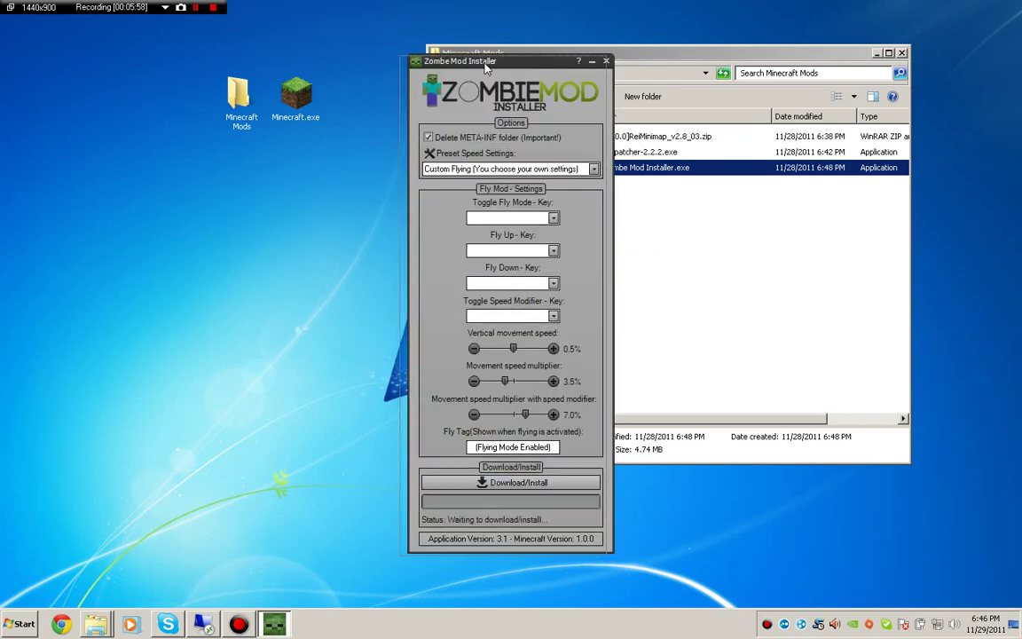
left_click_drag(497, 246, 377, 244)
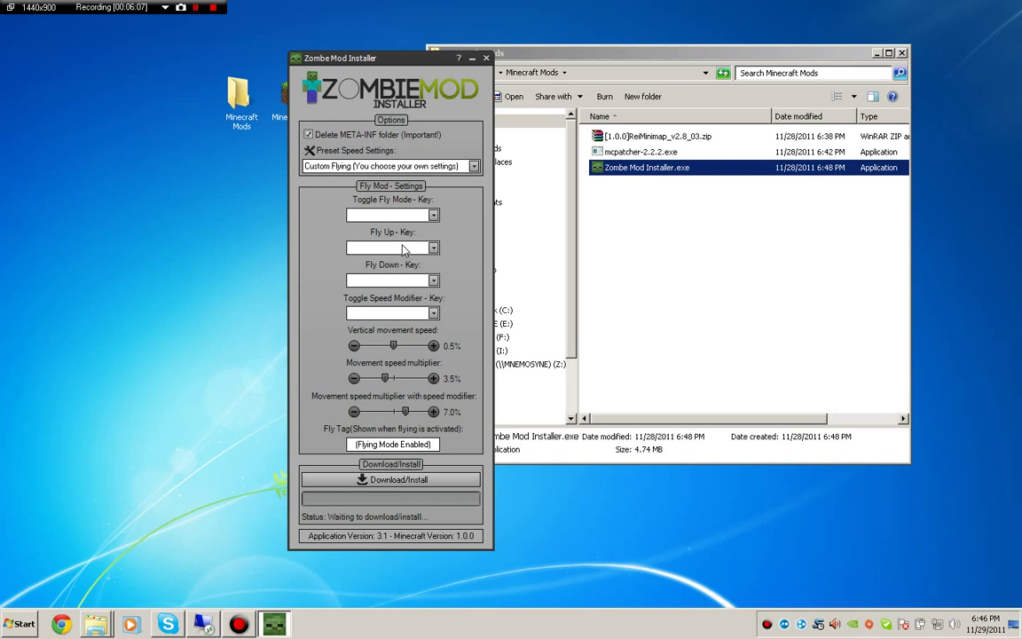
Set the movement speed multiplier with speed modifier to 1.2%
left_click(404, 248)
left_click(407, 250)
left_click(411, 281)
left_click(411, 282)
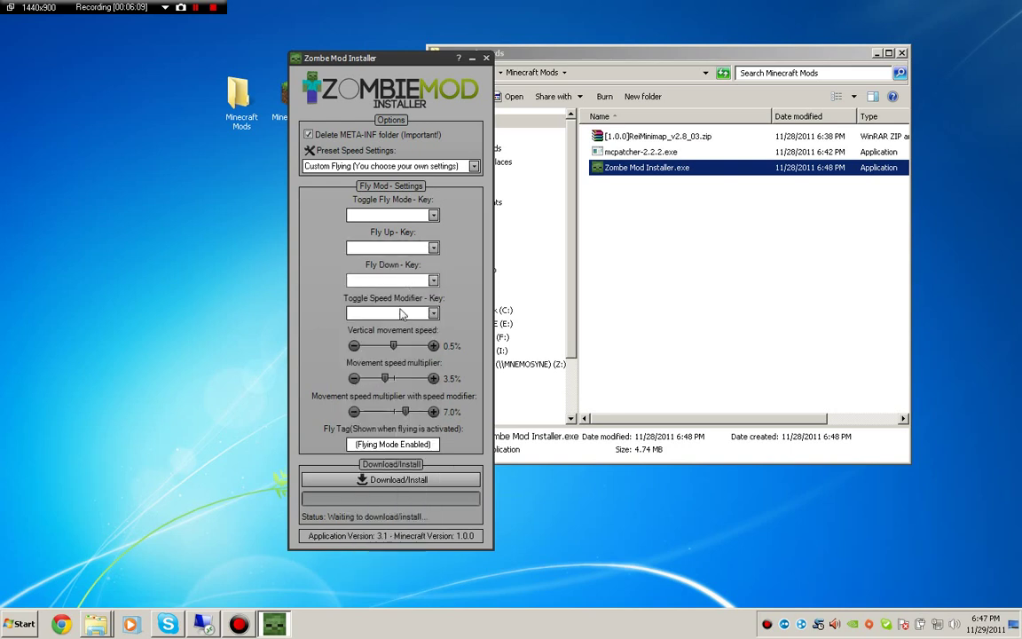
left_click(391, 313)
left_click(392, 313)
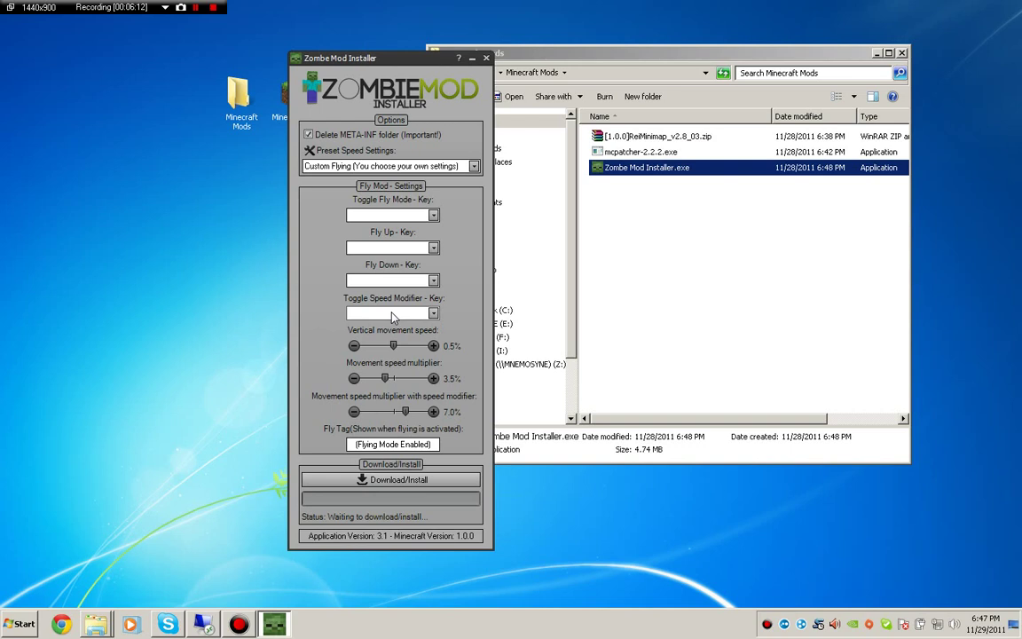
left_click_drag(405, 412, 371, 412)
Assign the fly mod keys: G to toggle fly mode, R to fly up, F to fly down, B to toggle the speed modifier
left_click(392, 215)
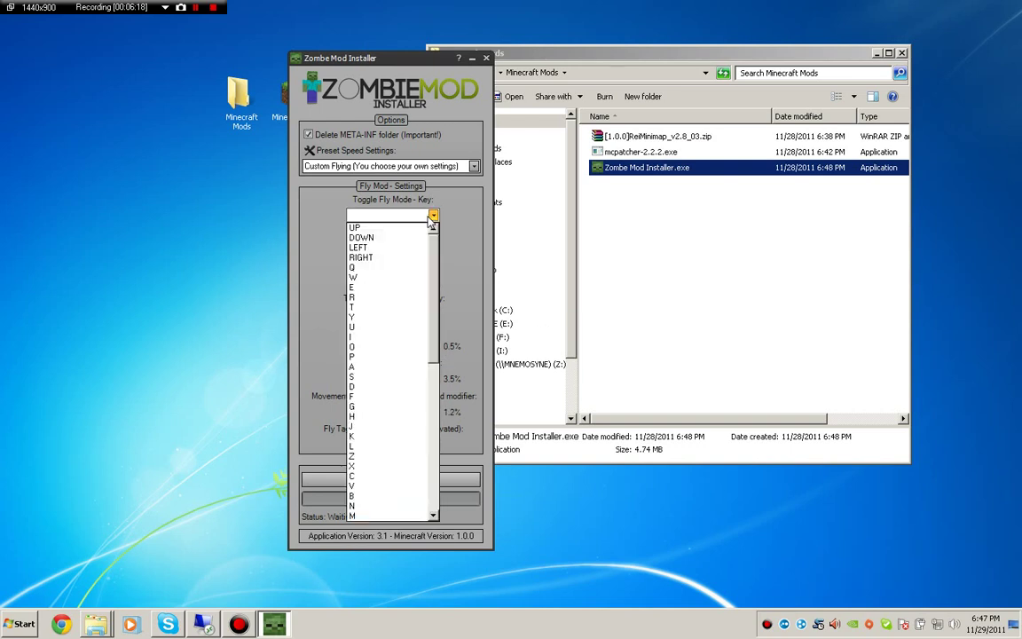
left_click(358, 406)
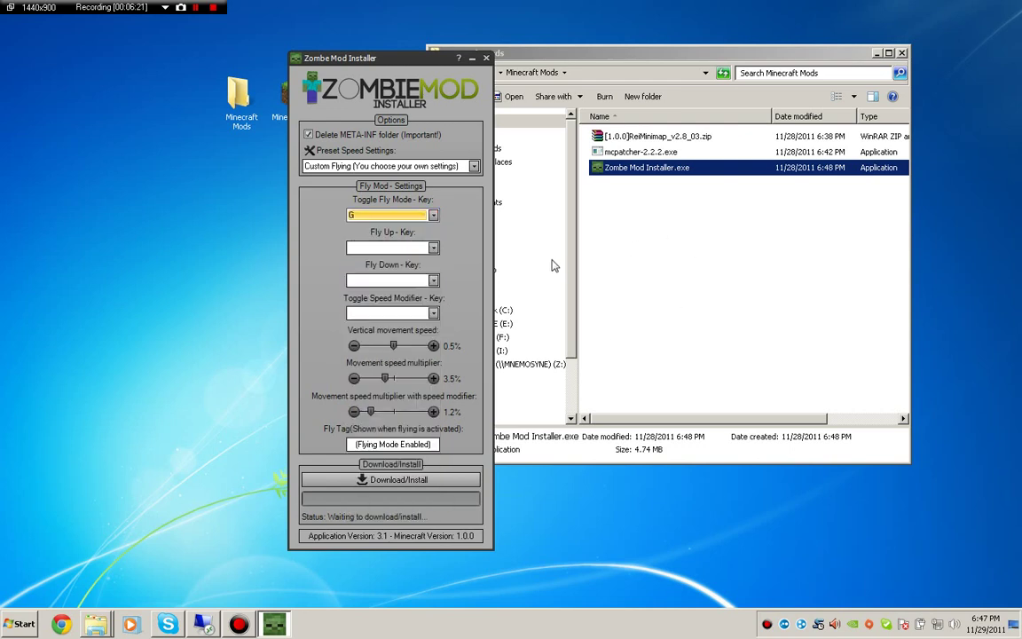
left_click(391, 247)
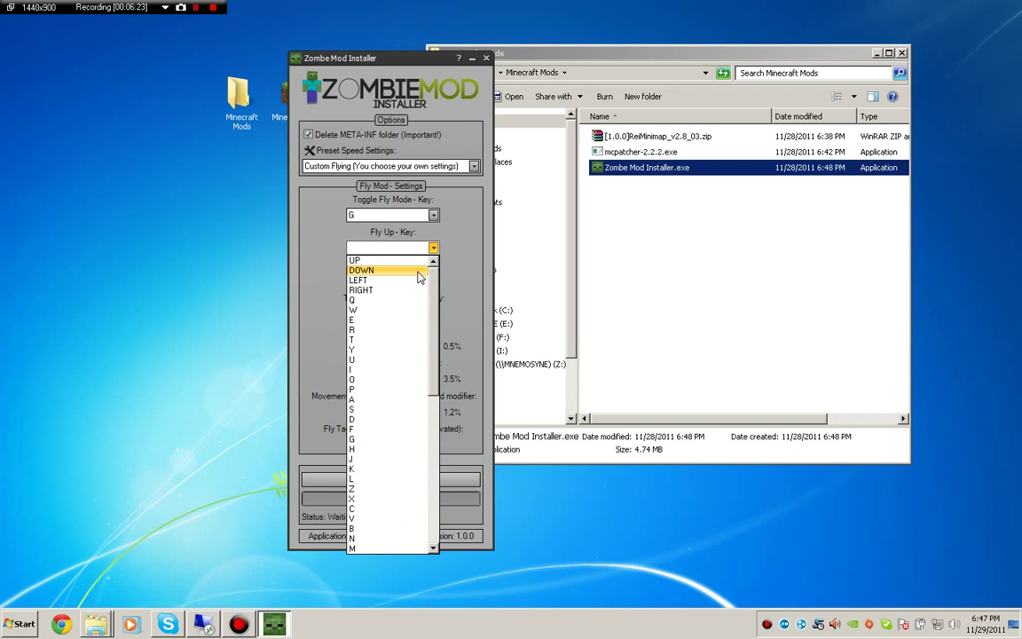
left_click(368, 330)
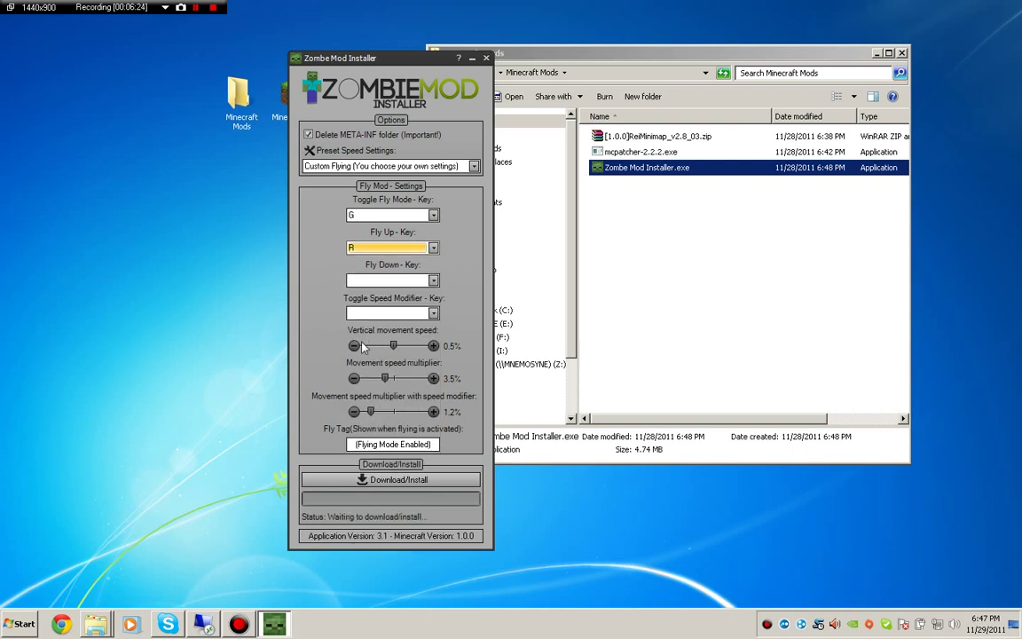
left_click(431, 280)
left_click(368, 451)
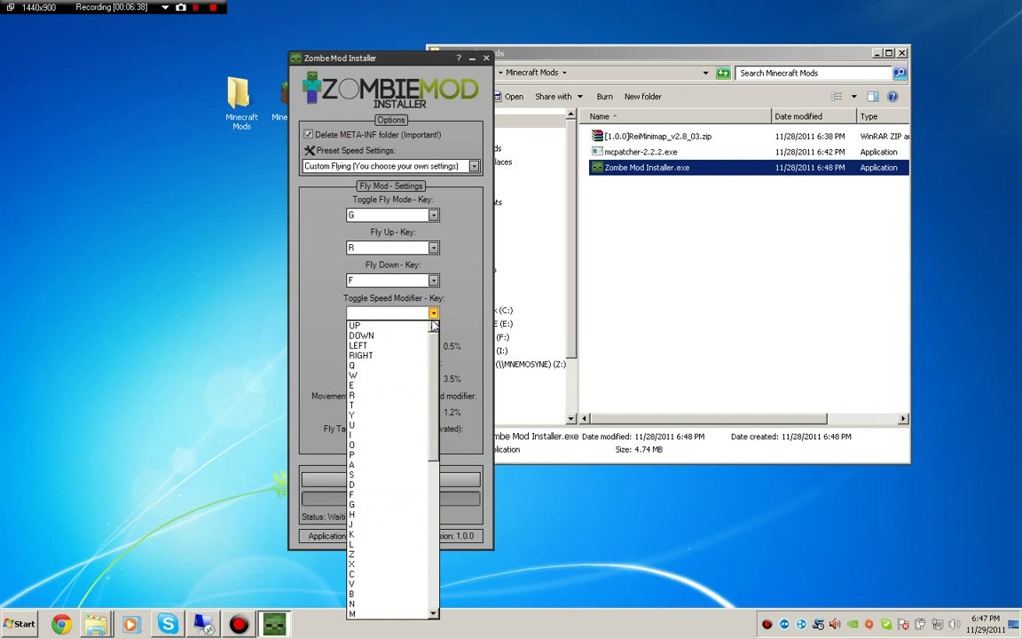
left_click(359, 593)
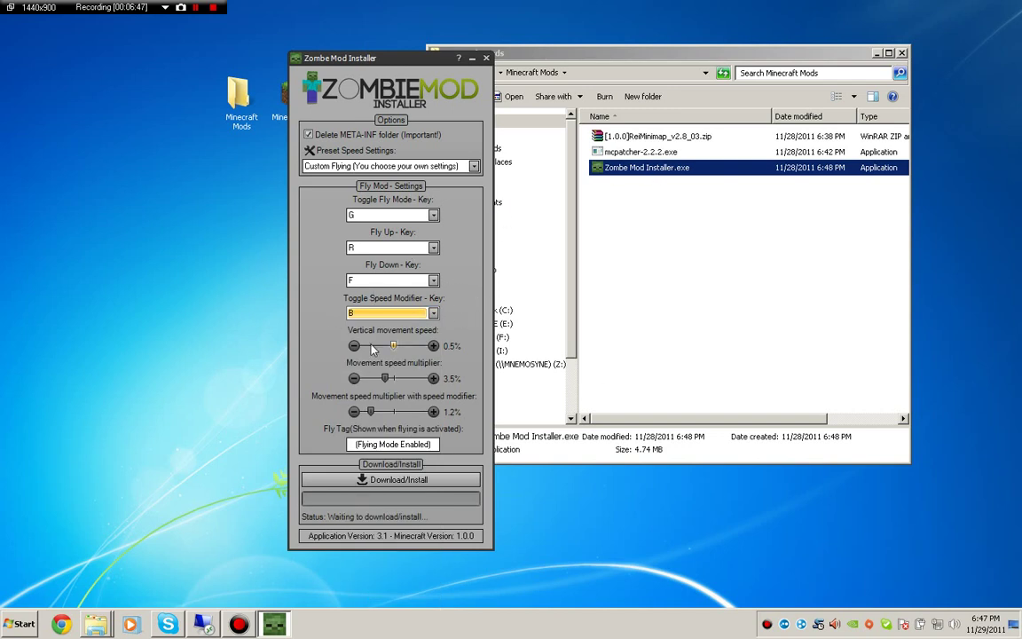
Keep the Custom Flying preset and set the movement speed multiplier to 5.0% and the one with speed modifier to 10.0%
left_click(353, 168)
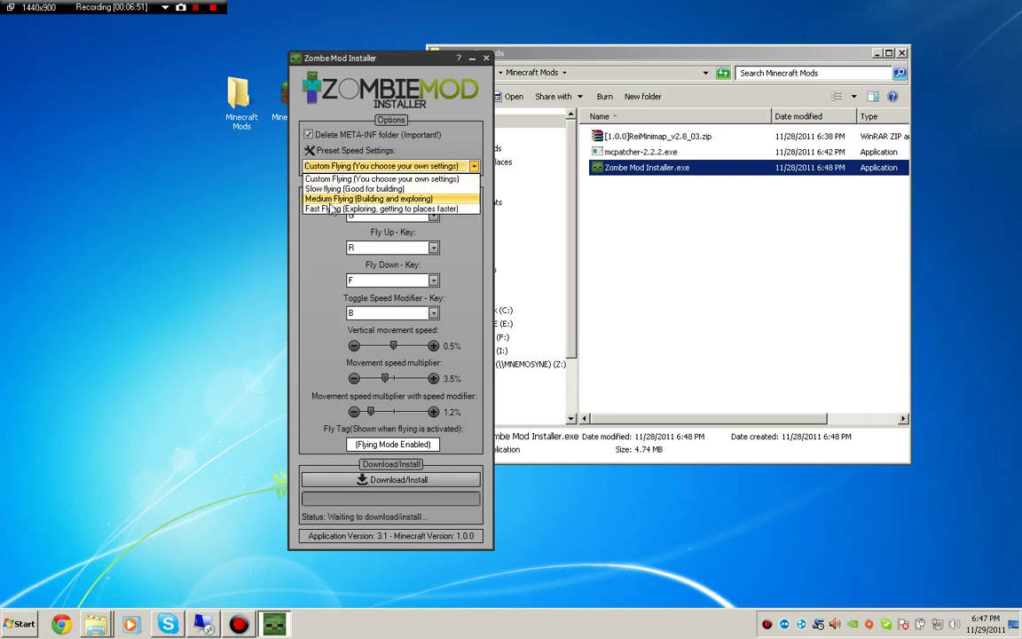
key("Escape")
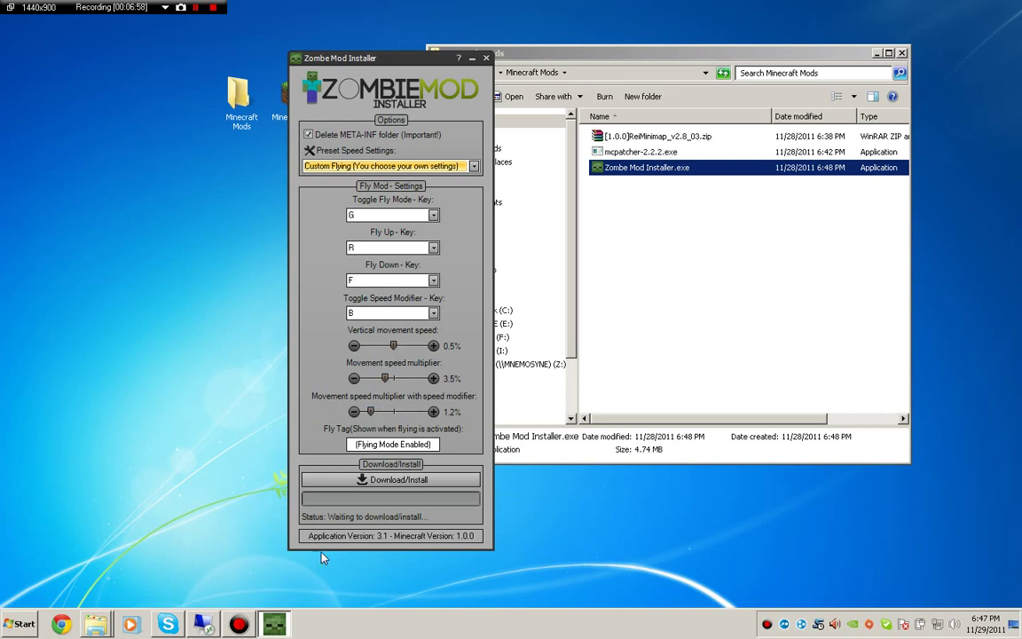
left_click_drag(393, 346, 393, 348)
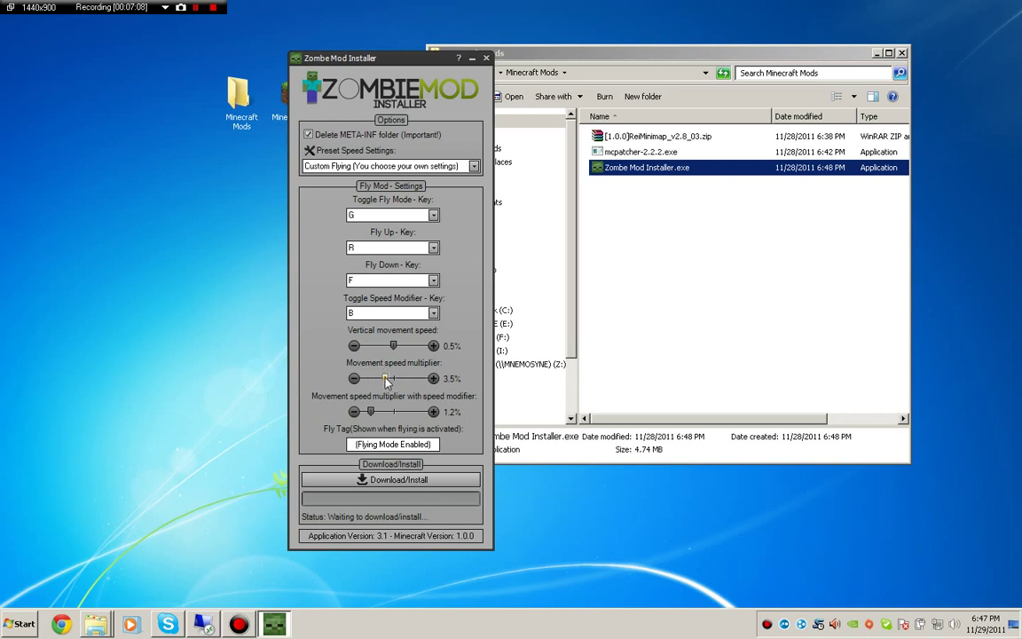
mouse_move(387, 381)
left_mouse_down()
mouse_move(401, 380)
mouse_move(357, 381)
mouse_move(395, 381)
left_mouse_up()
left_click_drag(371, 411, 426, 415)
Install the Zombe mod with the existing fly tag, then close the Minecraft Mods folder
double_click(393, 444)
left_click(429, 443)
left_click_drag(430, 444, 359, 450)
left_click(424, 484)
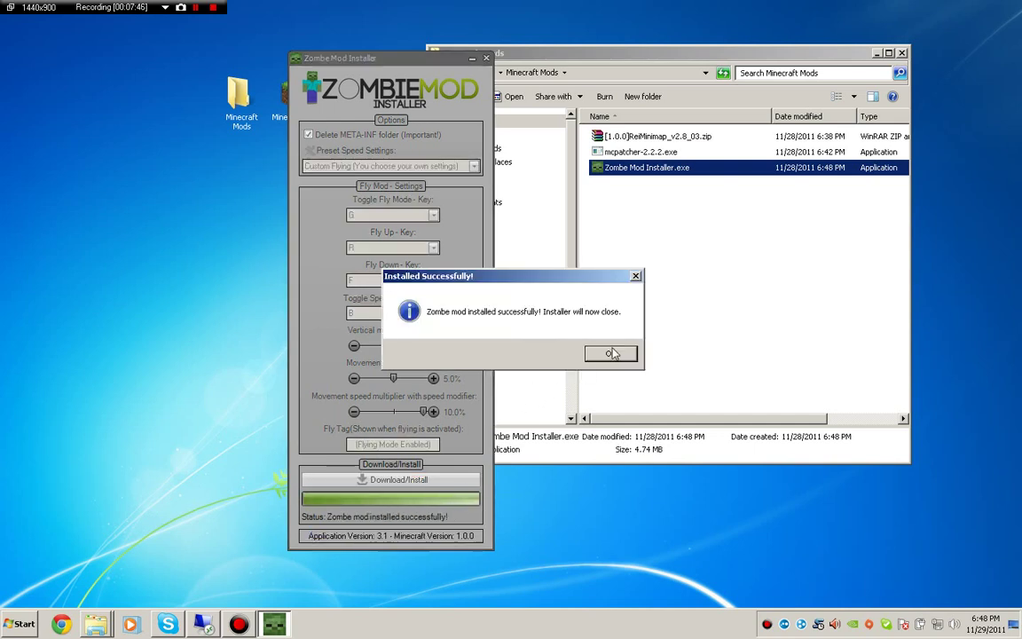
left_click(611, 354)
left_click(900, 54)
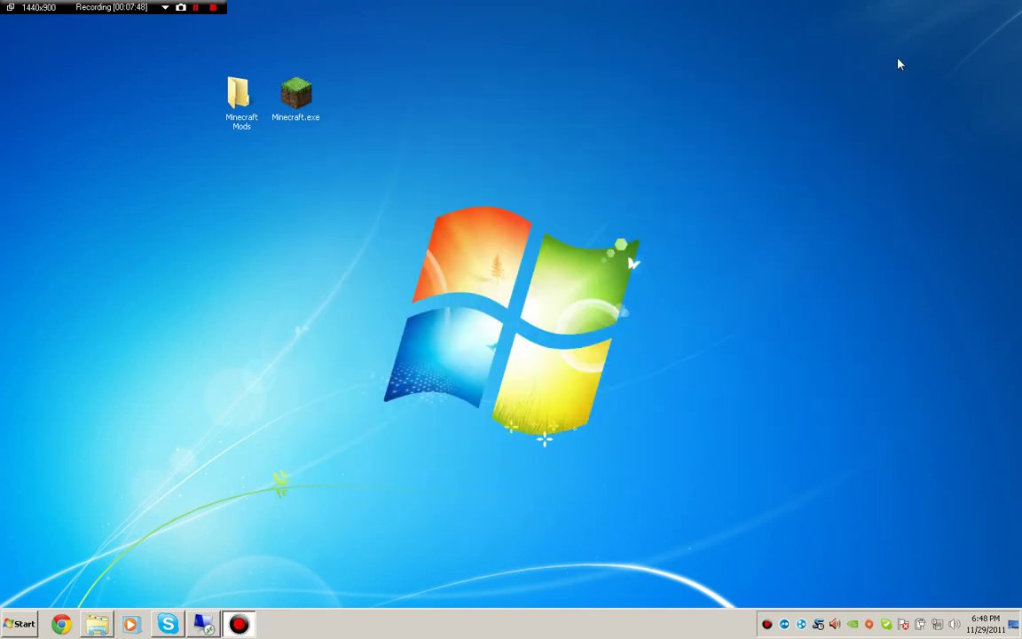
Launch Minecraft, log in with the account password and maximize the game window
double_click(277, 103)
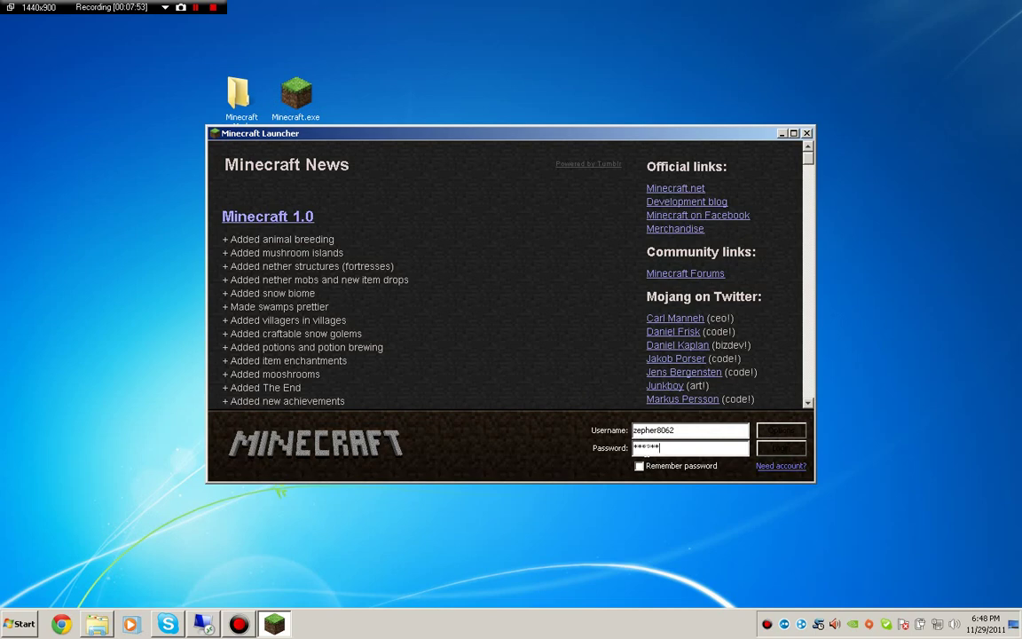
key("Return")
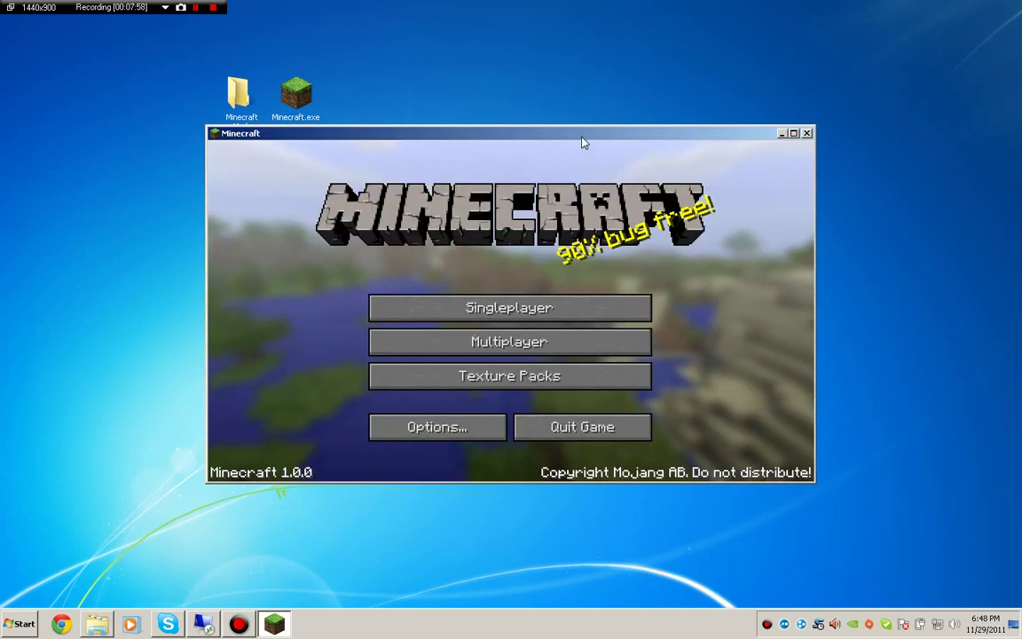
double_click(583, 142)
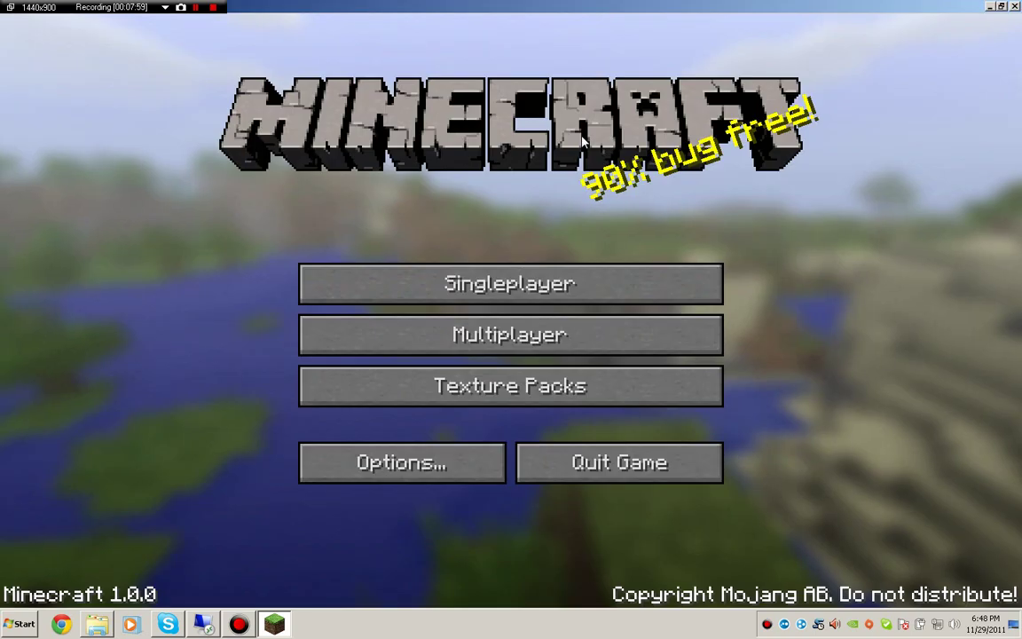
Start adding a new multiplayer server and replace its default name with AODF
left_click(423, 337)
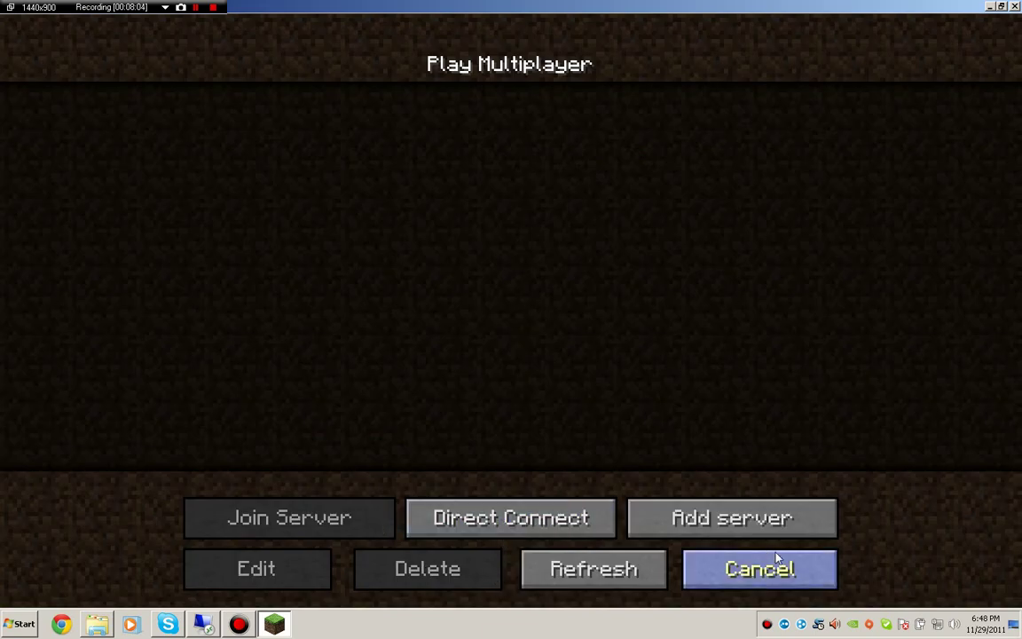
left_click(736, 521)
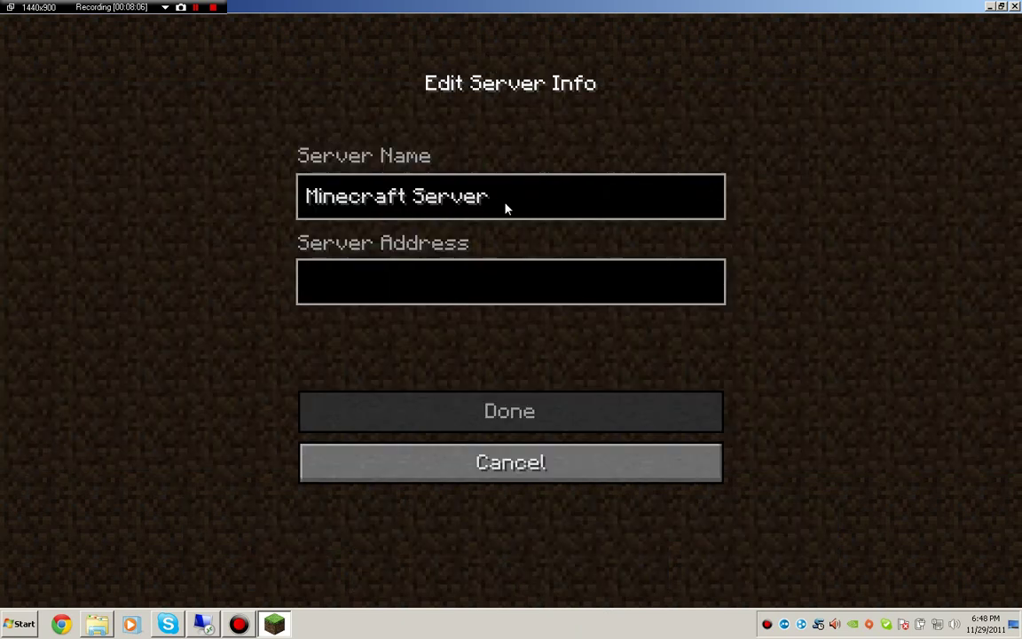
key("BackSpace")
key("BackSpace")
key("BackSpace")
key("BackSpace")
key("BackSpace")
key("BackSpace")
key("BackSpace")
key("BackSpace")
key("BackSpace")
key("BackSpace")
key("BackSpace")
key("BackSpace")
key("BackSpace")
key("BackSpace")
key("BackSpace")
key("BackSpace")
type("AO")
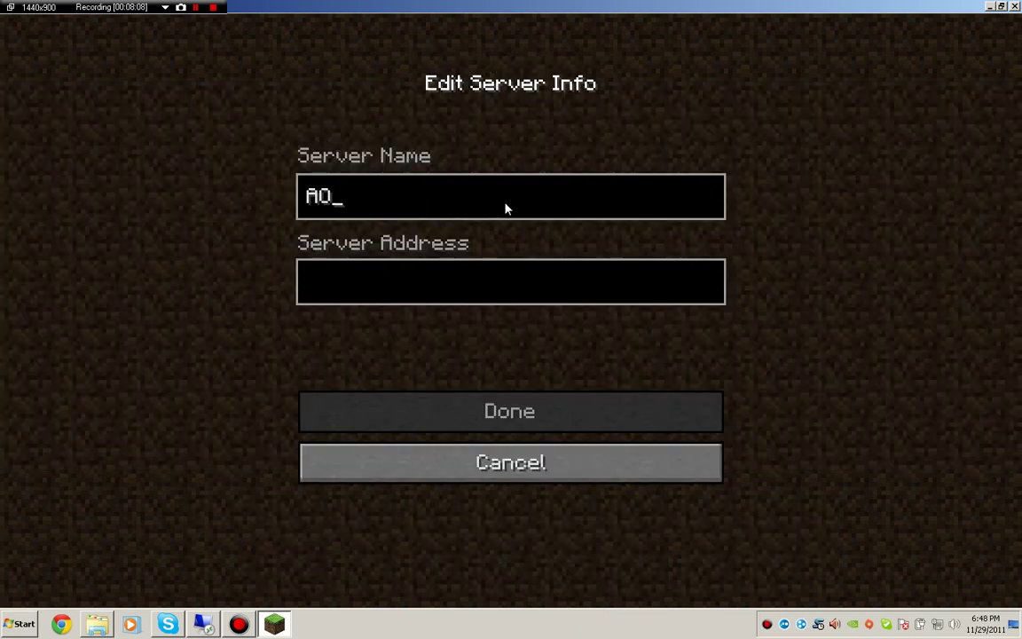
type("DF")
Set the server address to aodf.dyndns.org and save the server entry
type("aodf.dyndn")
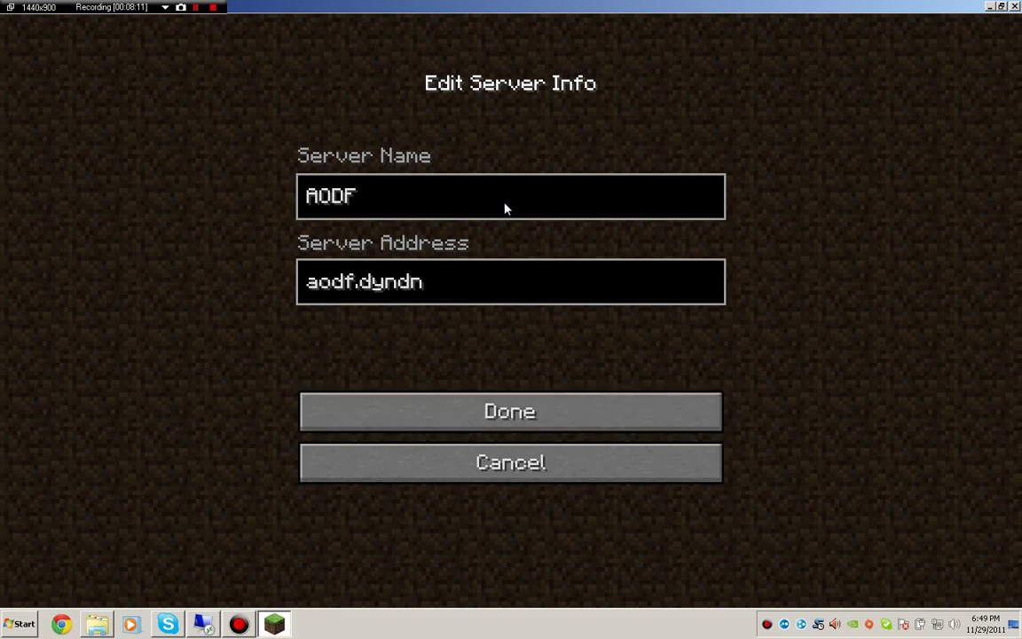
type("s.org")
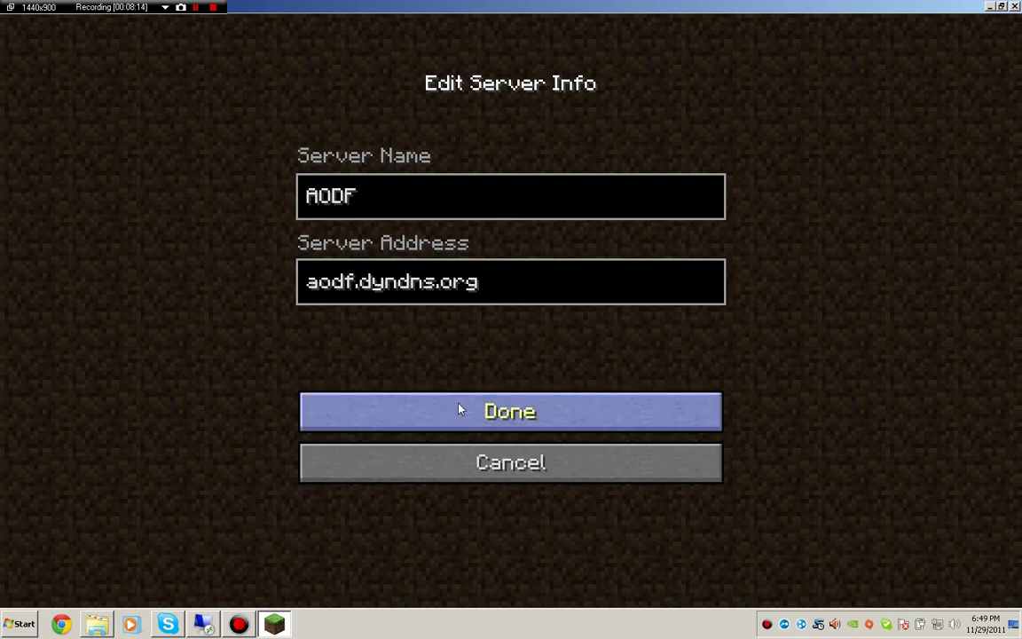
left_click(480, 415)
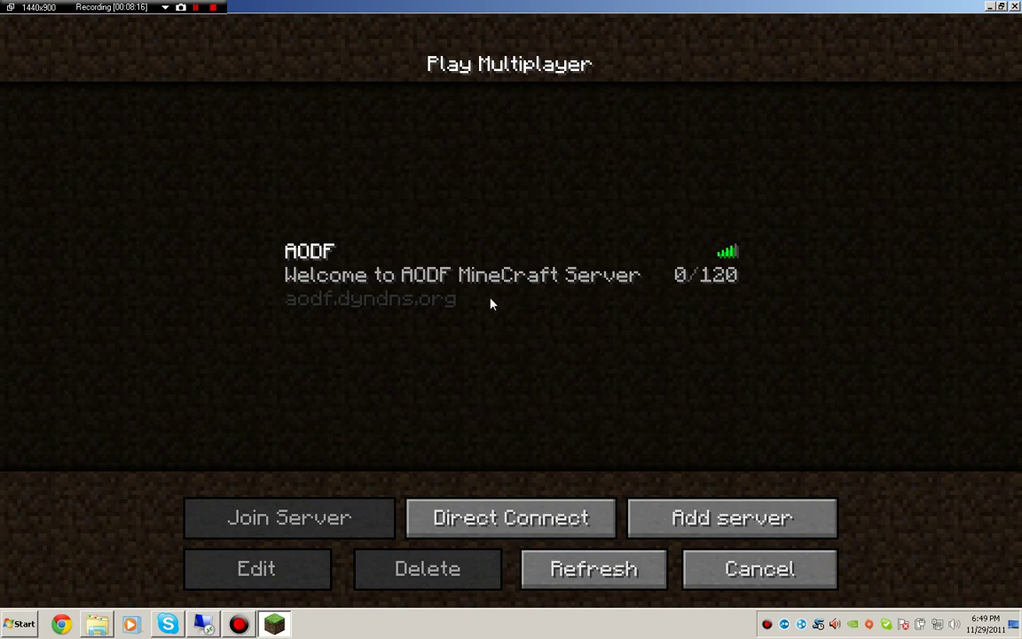
Join the AODF server briefly, disconnect from it and return to the title screen
left_click(466, 298)
double_click(467, 300)
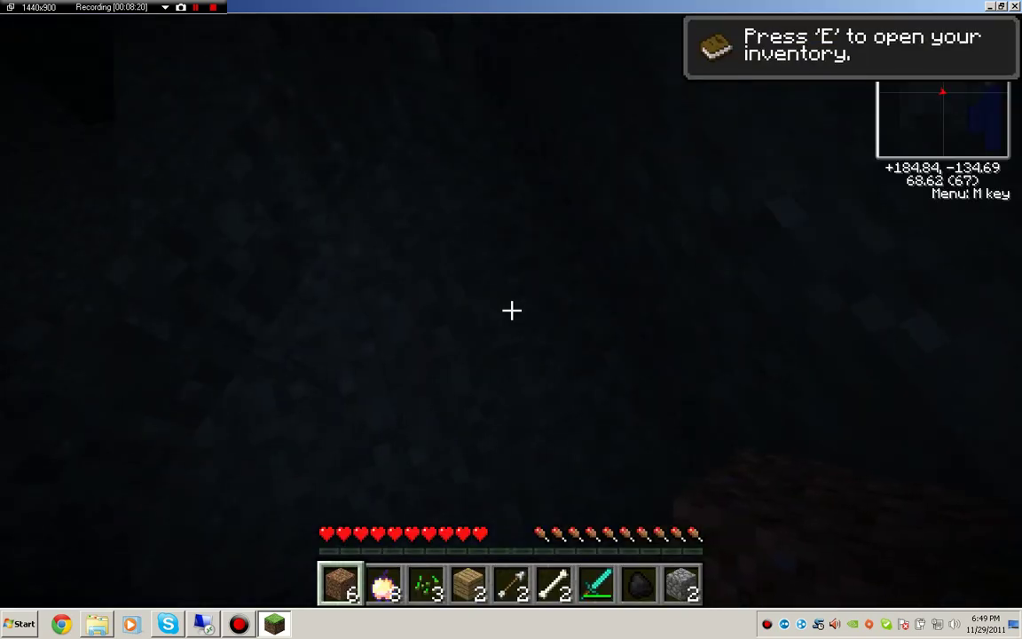
key("Escape")
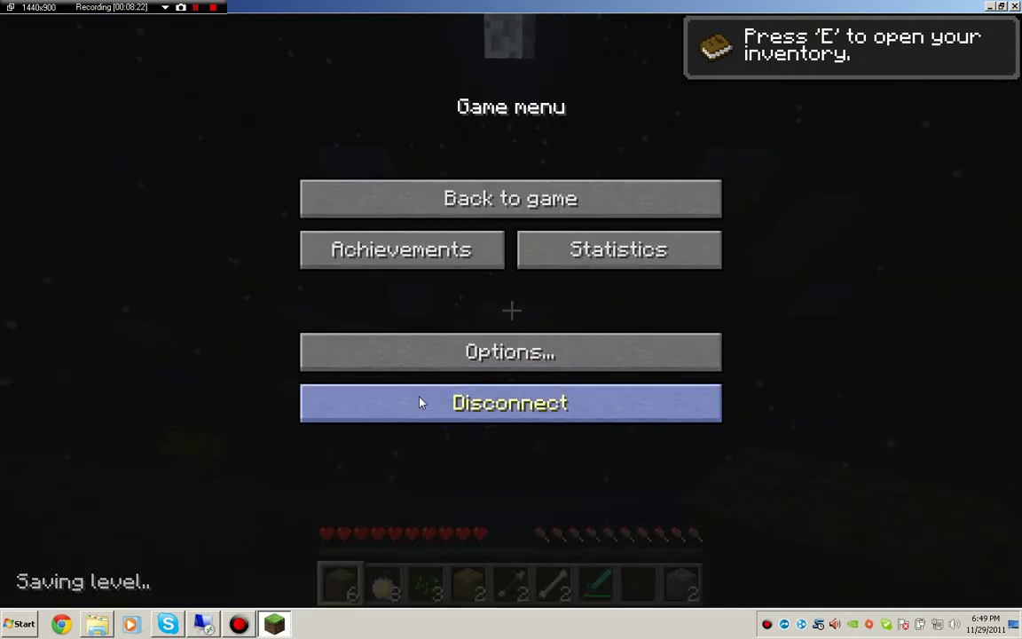
left_click(420, 403)
left_click(491, 303)
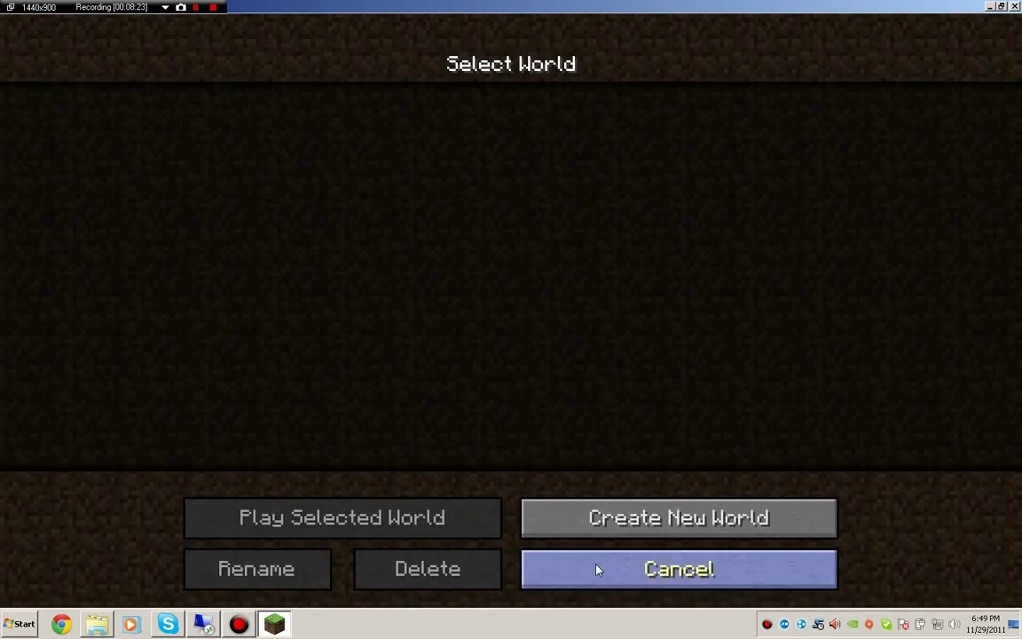
left_click(597, 570)
left_click(444, 283)
left_click(612, 568)
Try to join the multiplayer server by direct connection to aodf.dyndns.org
left_click(536, 342)
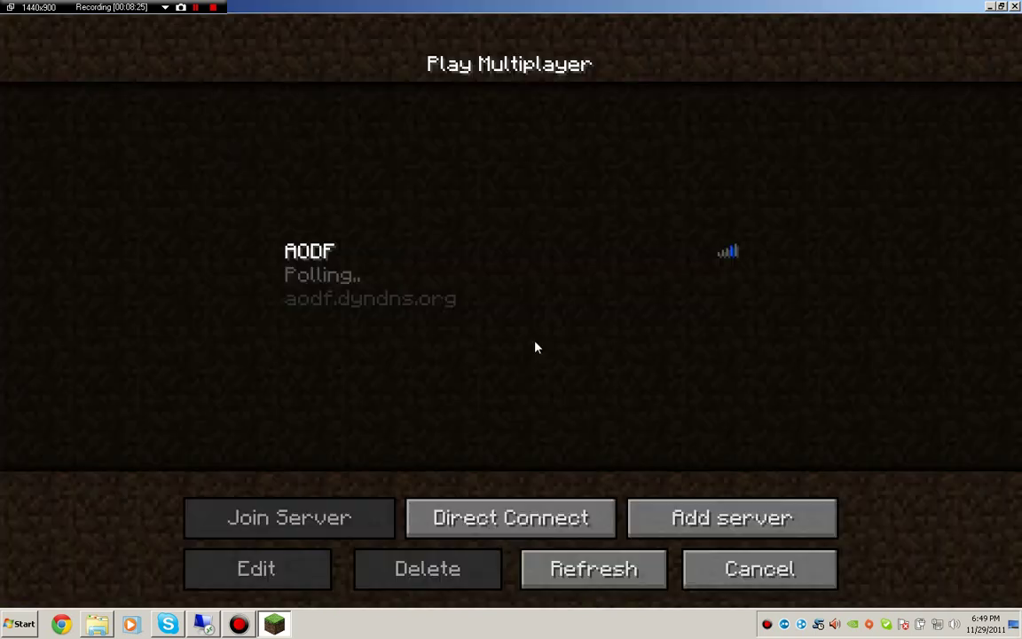
left_click(504, 517)
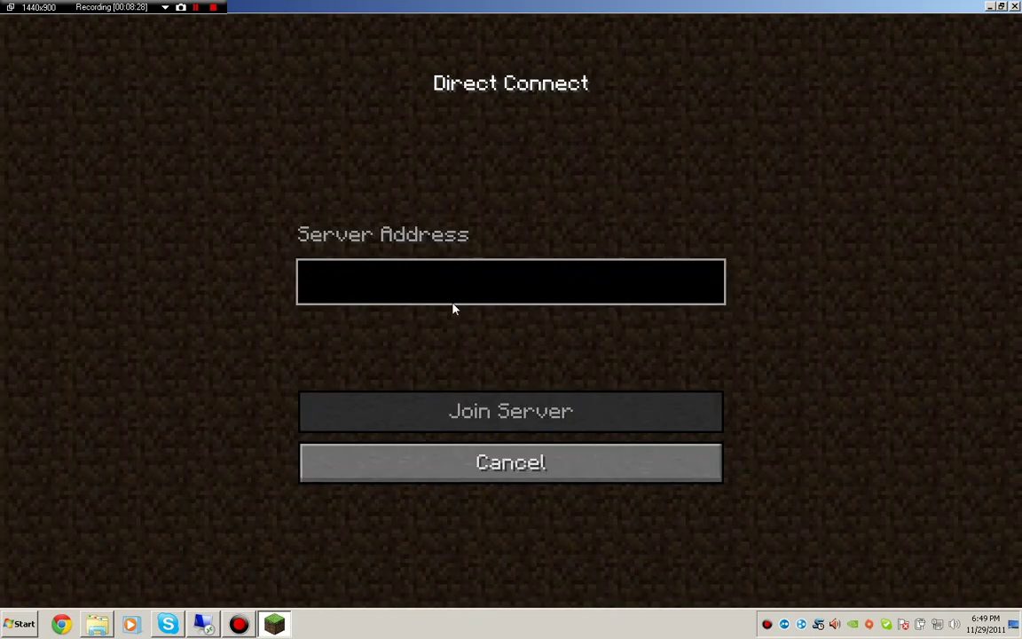
type("aodf.d")
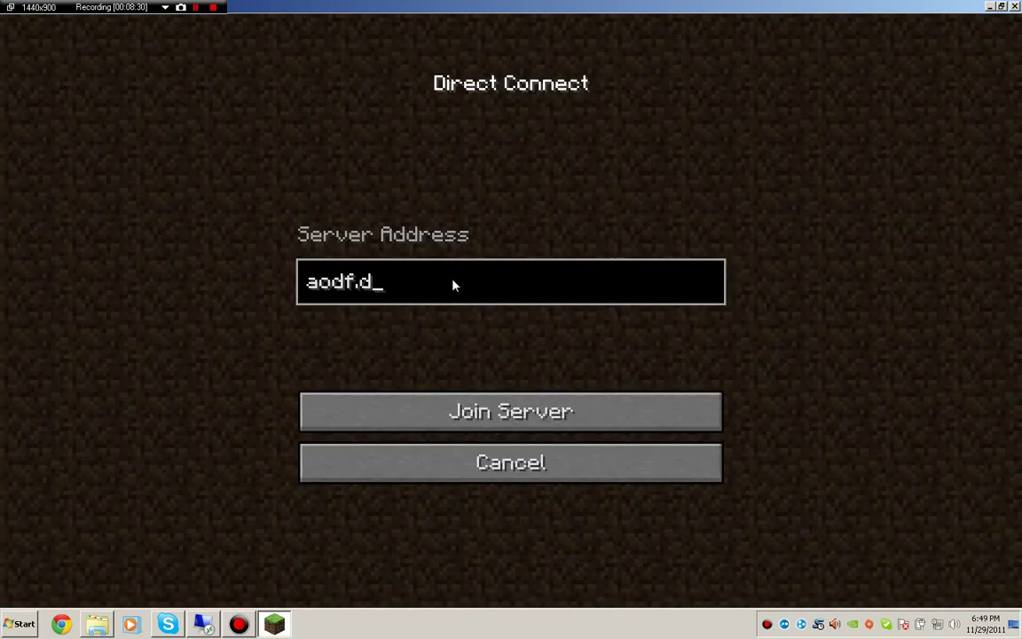
type("yndns.org")
key("Return")
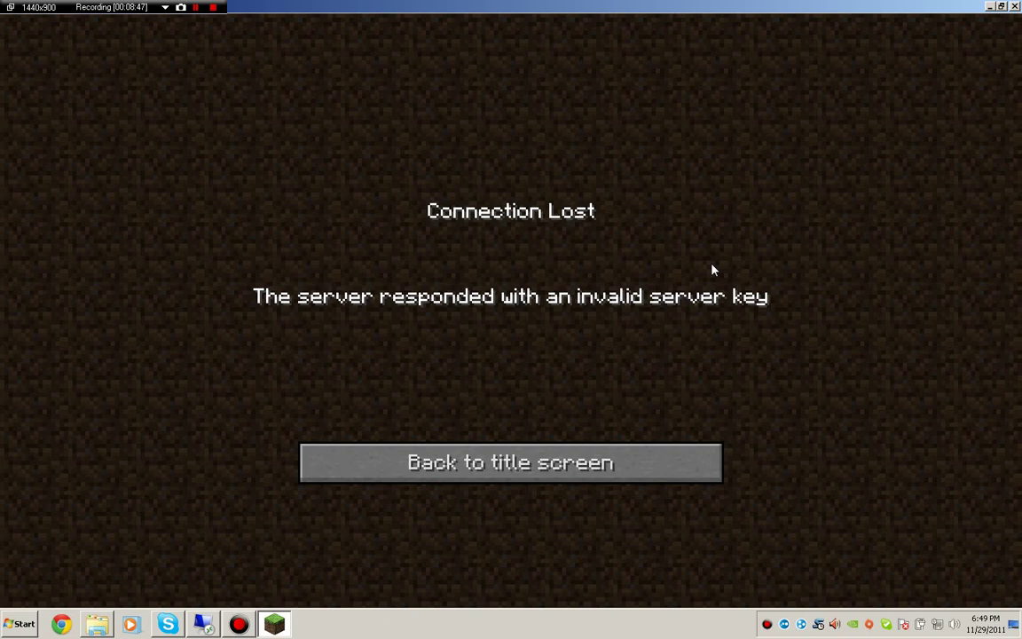
Return to the multiplayer server list and join the saved AODF server
left_click(497, 457)
left_click(494, 346)
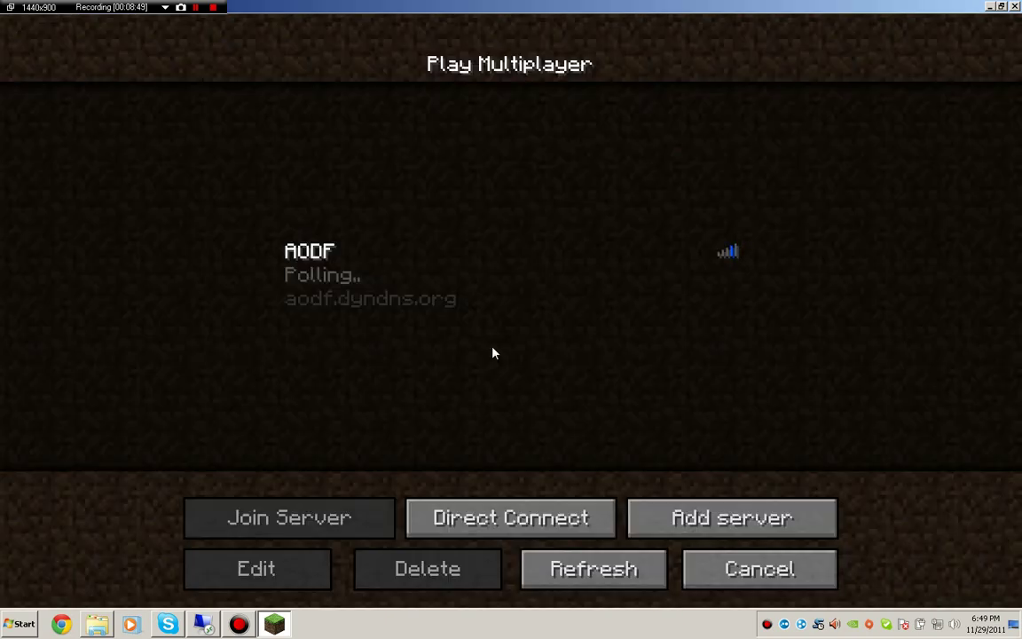
left_click(356, 254)
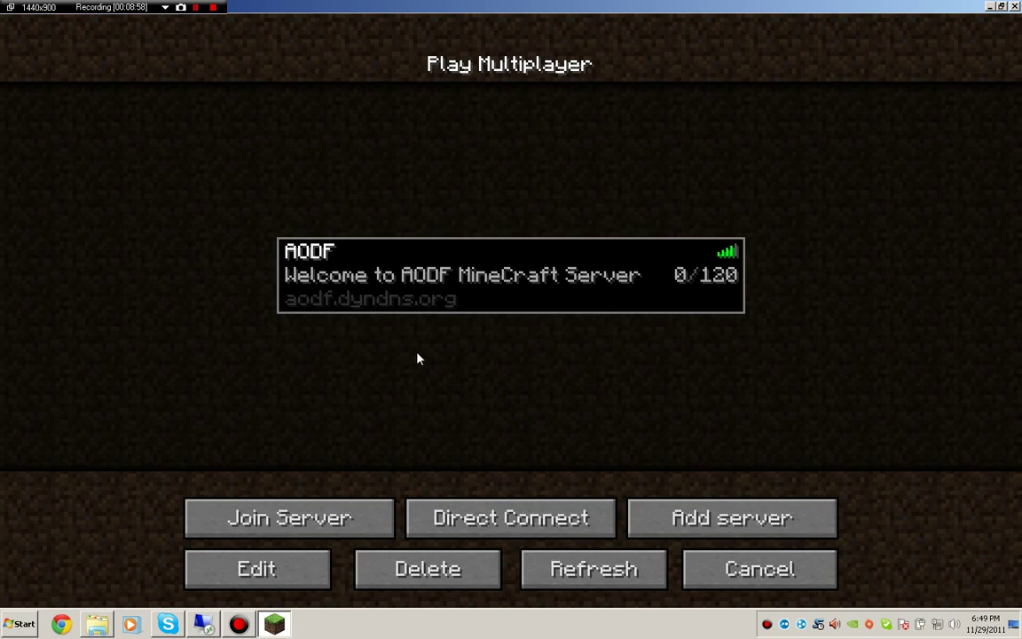
double_click(626, 279)
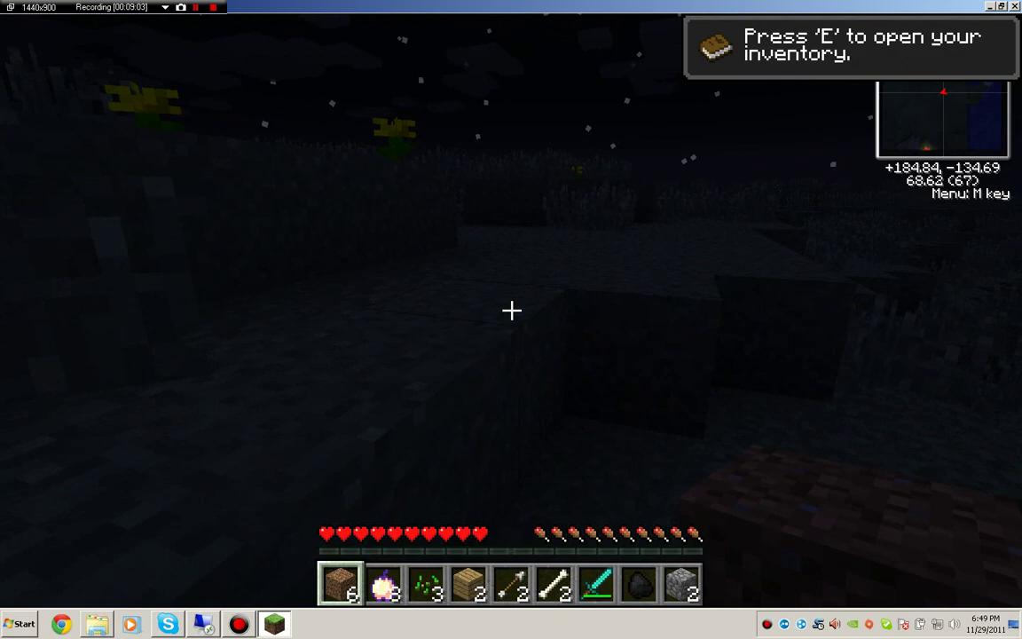
Switch the world to daytime with the chat command /time set 0 and walk forward across the grass
type("t/time set 0")
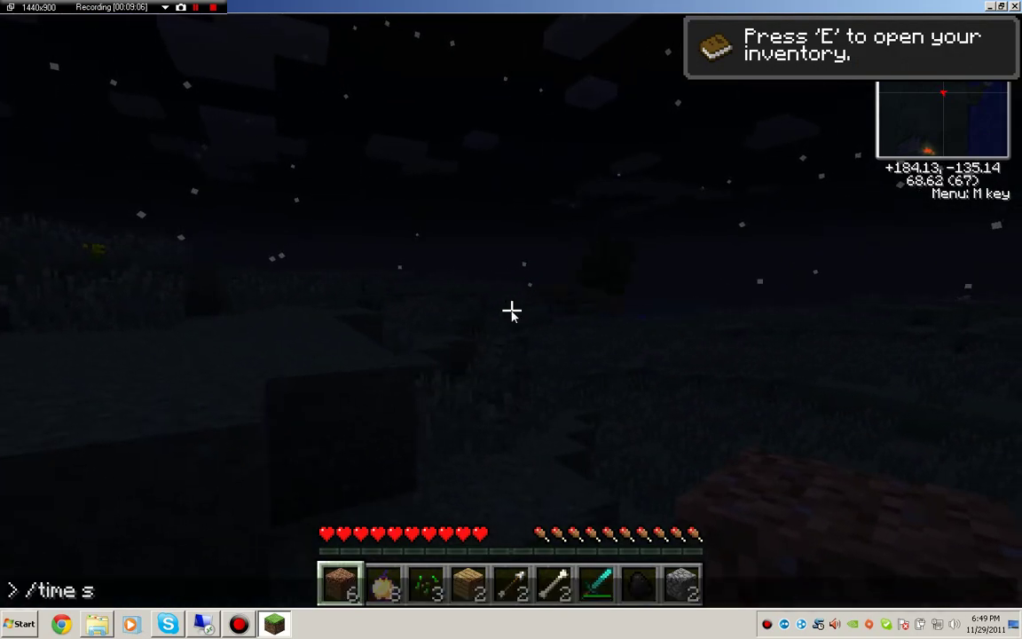
key("Return")
key("w")
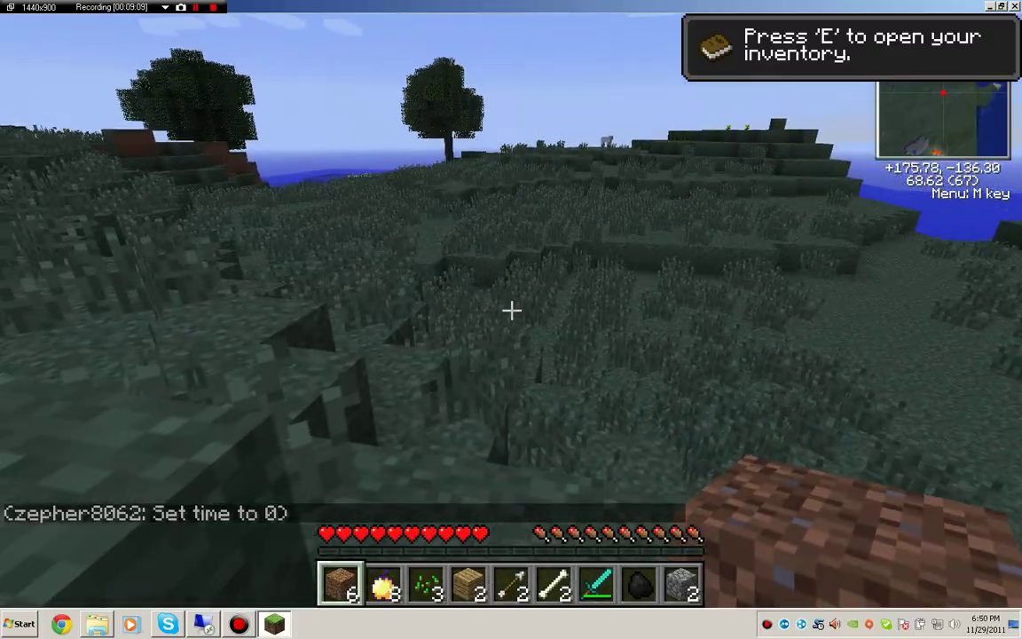
Move around the grassland and shoreline with the 10.0 speed modifier to test the faster movement
key("w")
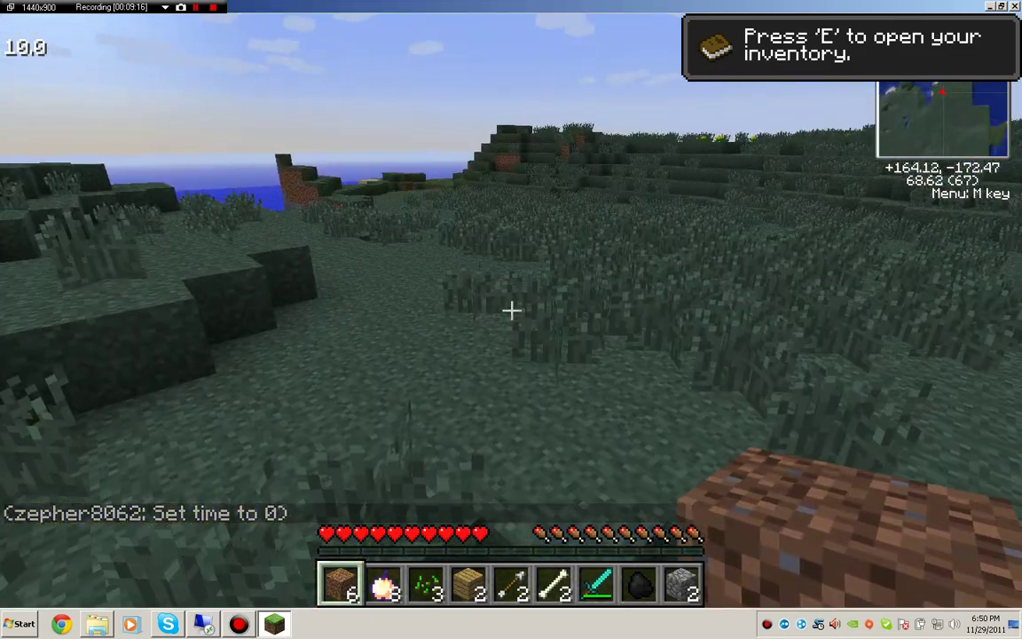
key("w")
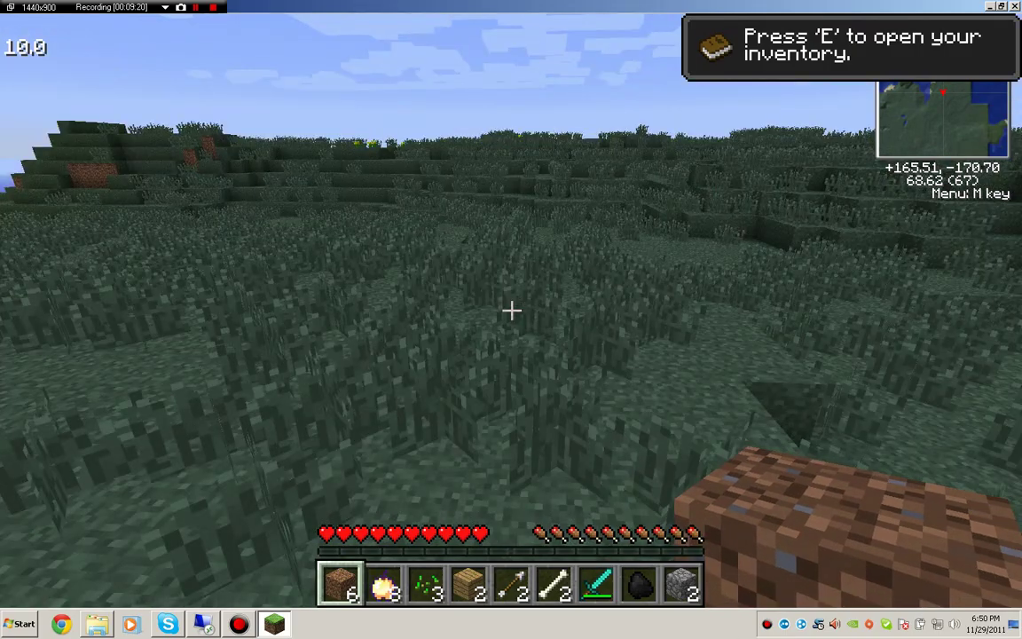
key("w")
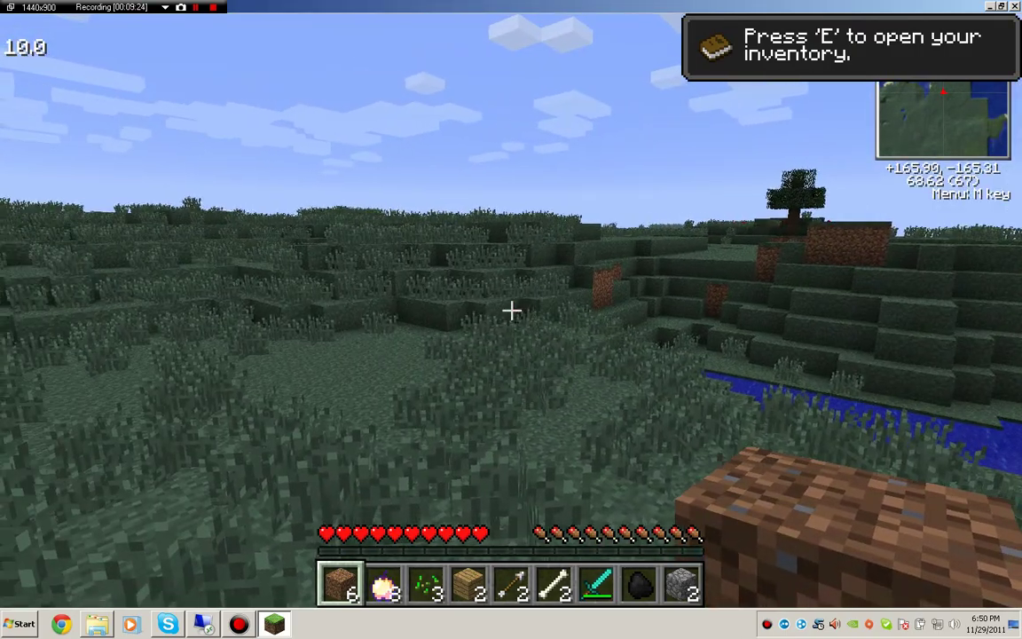
key("w")
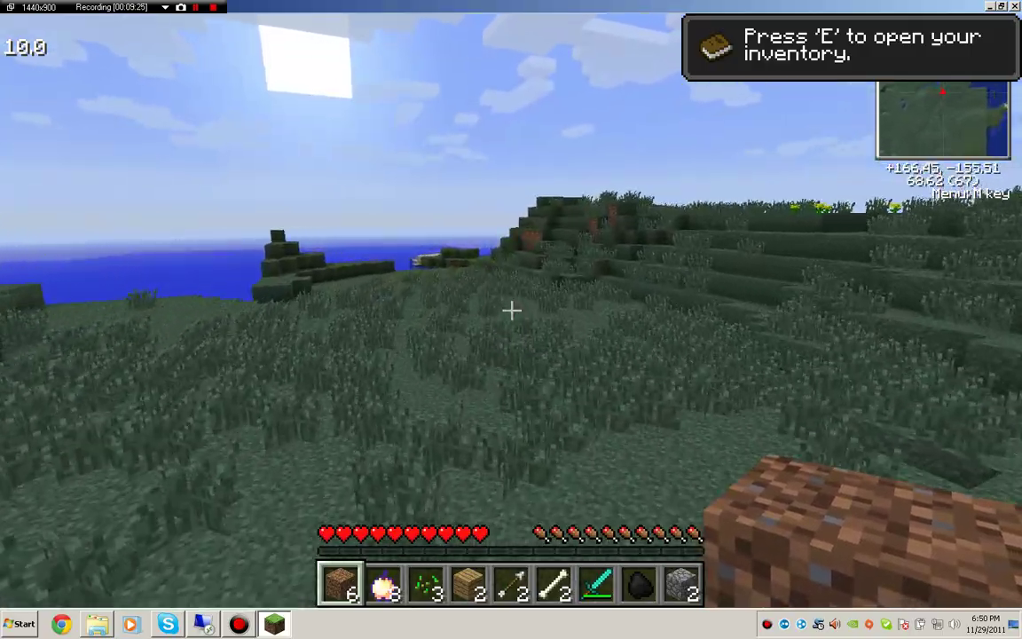
key("w")
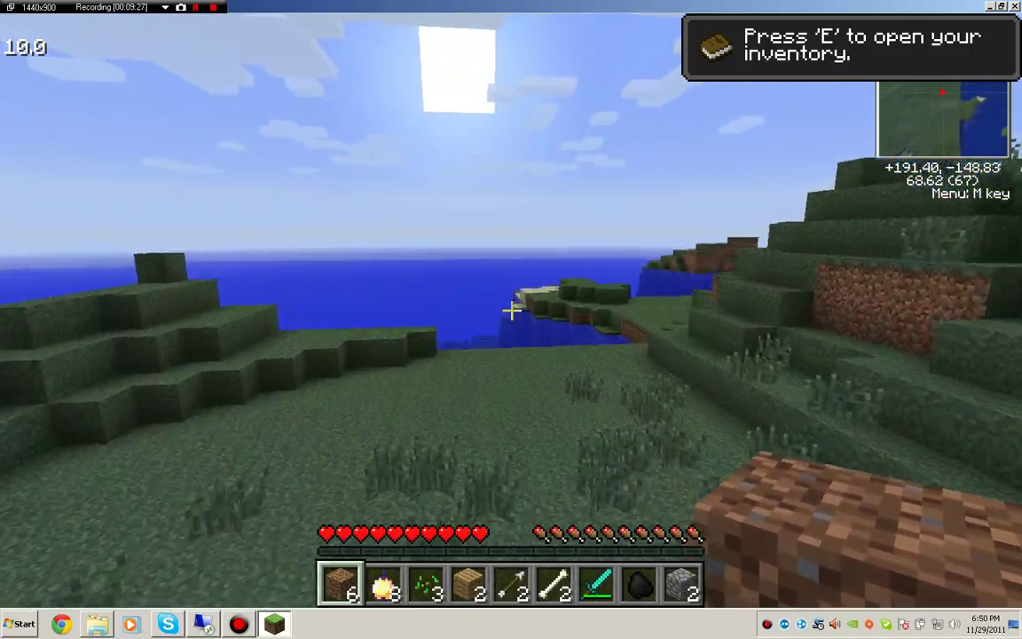
key("w")
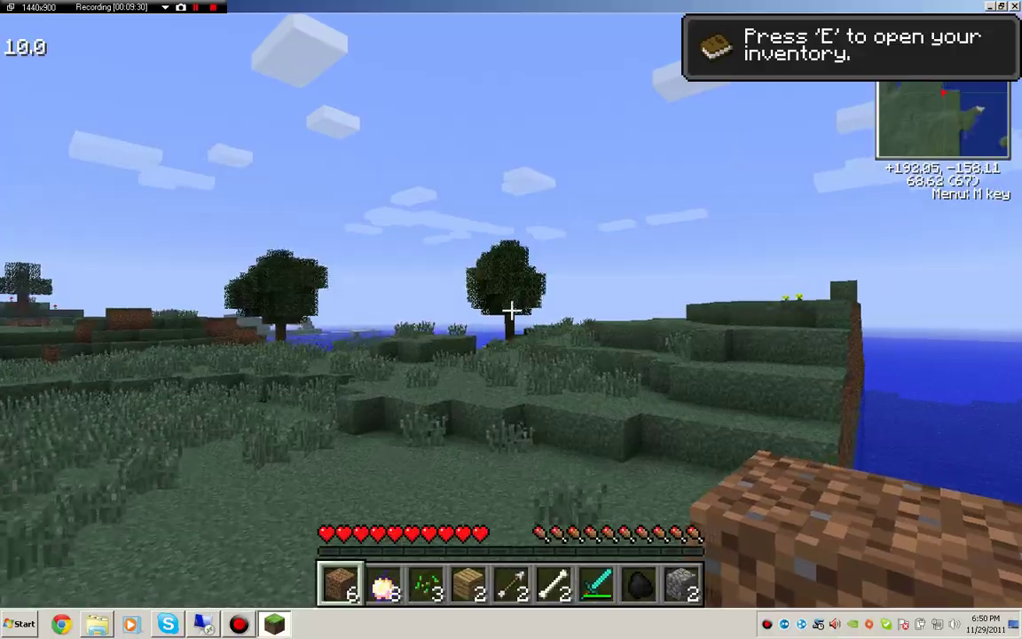
key("w")
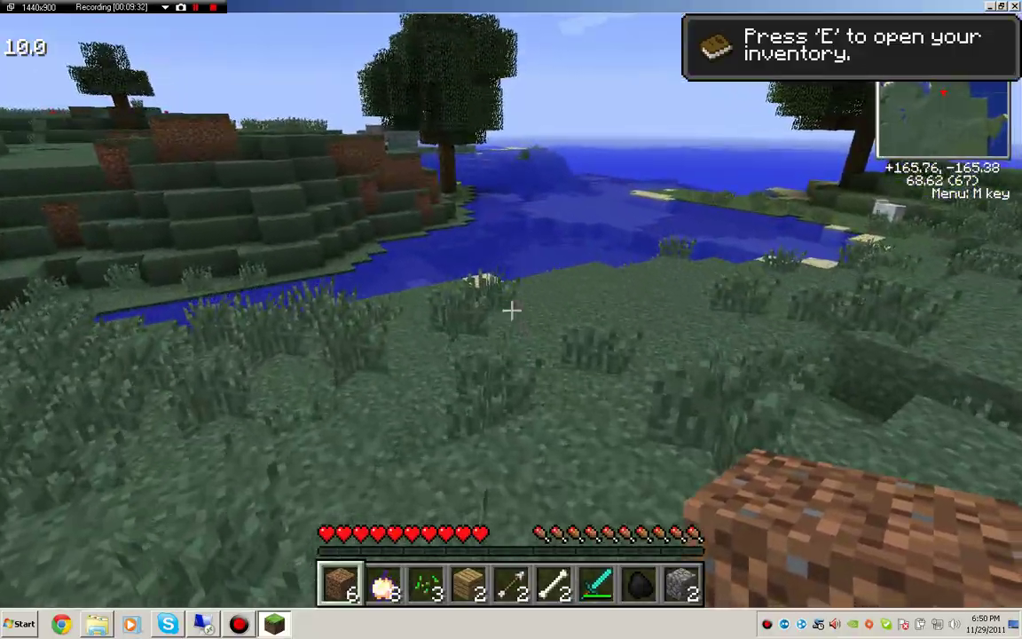
key("w")
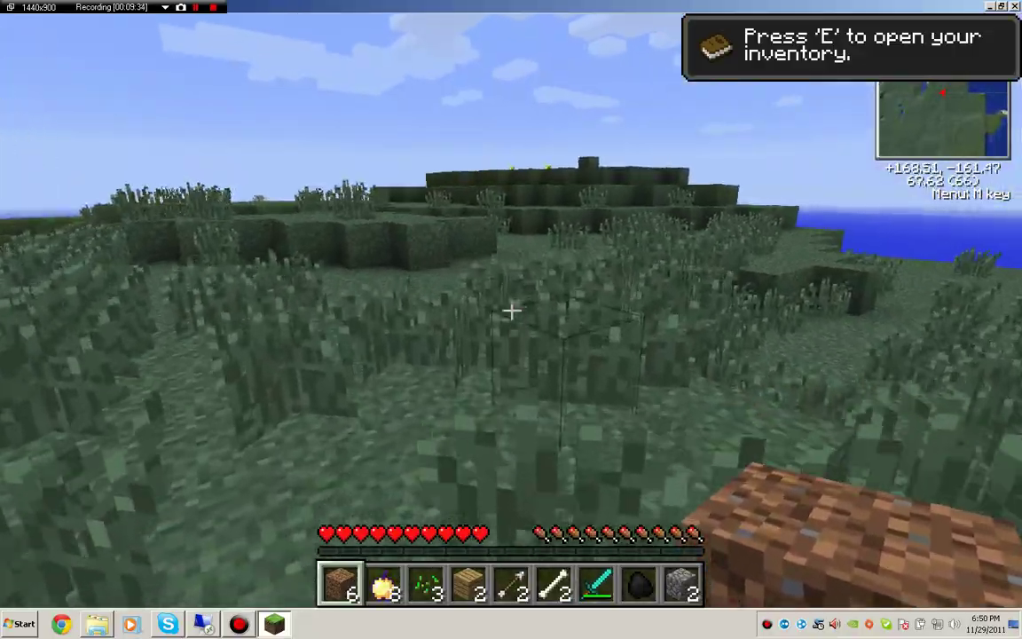
key("w")
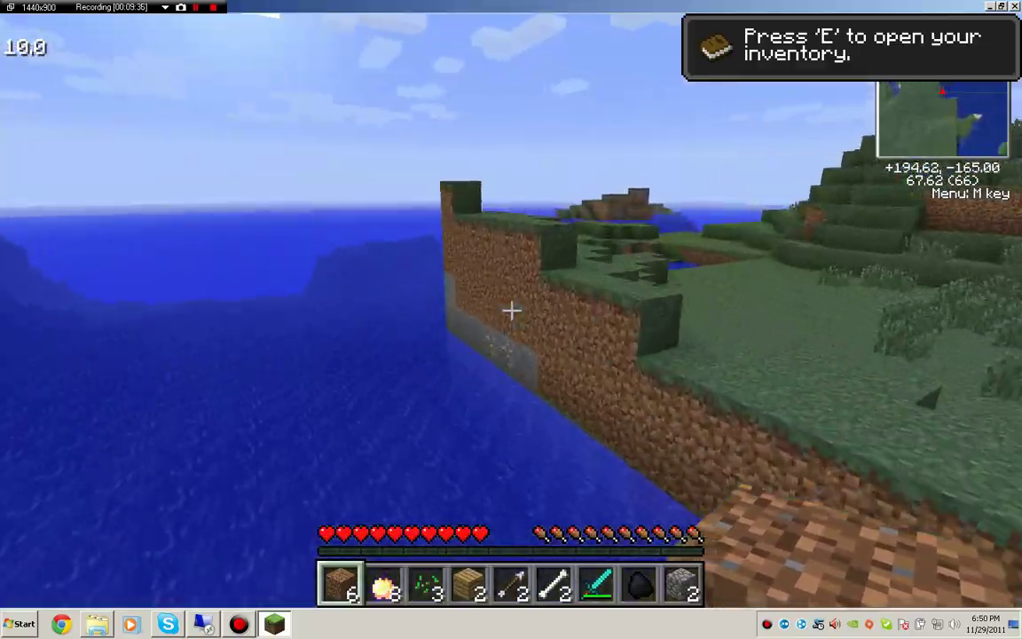
key("w")
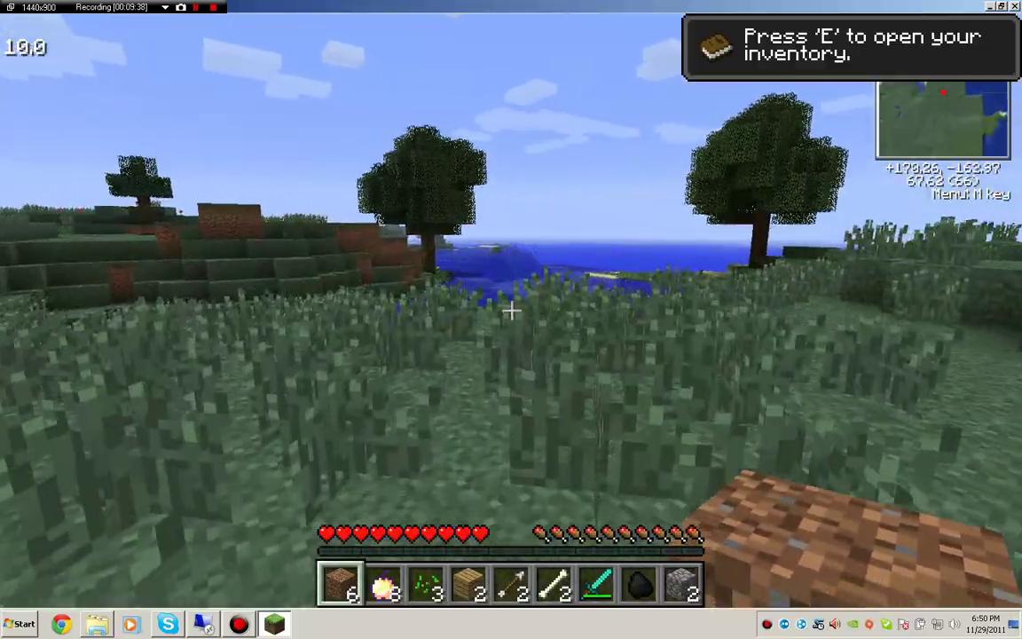
Open and close the inventory, and test flying above the grassland
key("e")
key("e")
key("w")
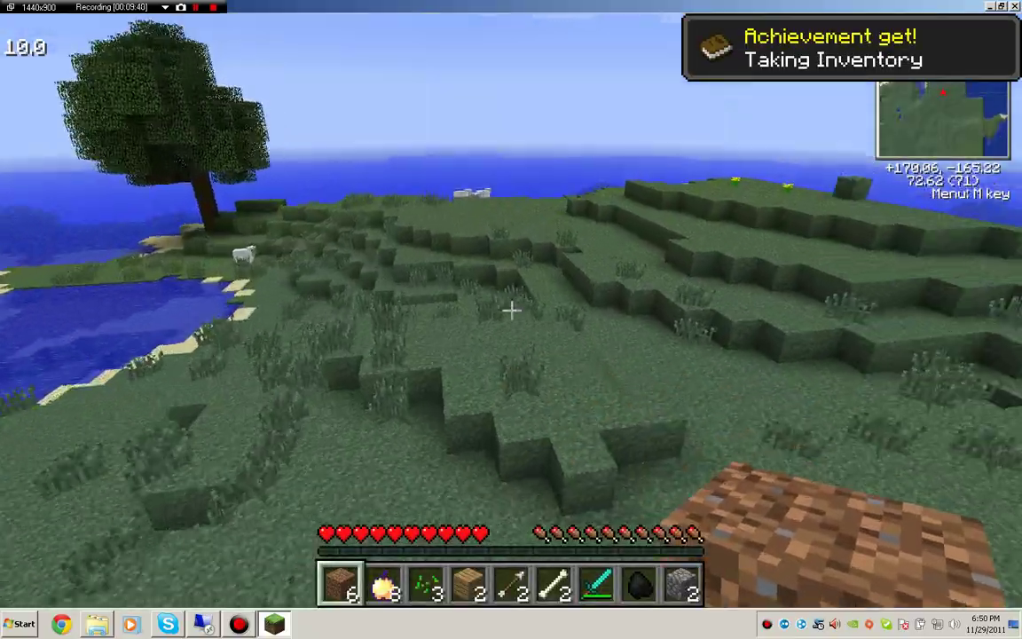
key("w")
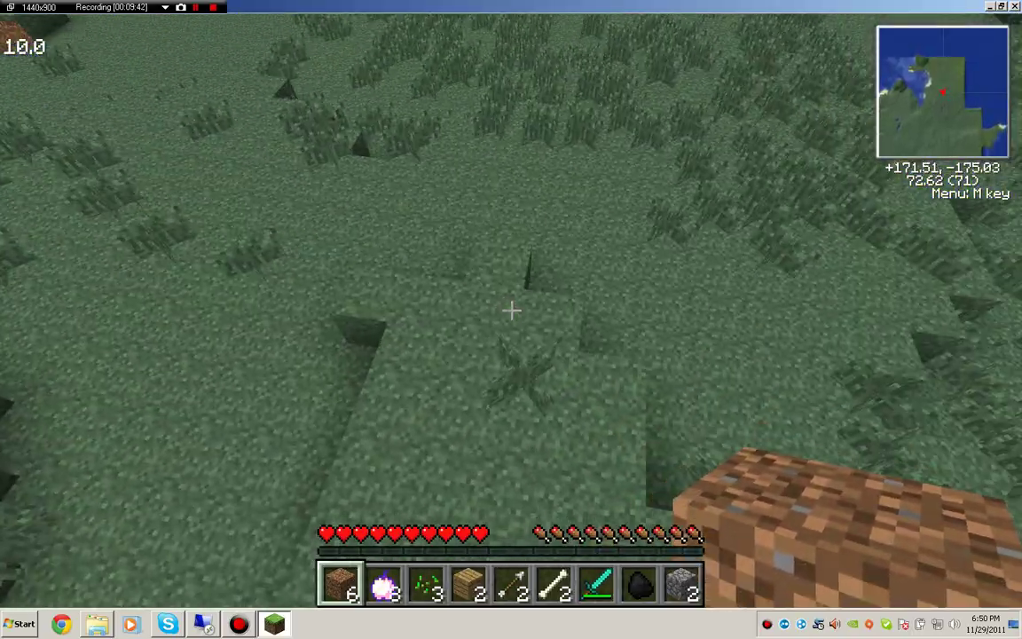
key("w")
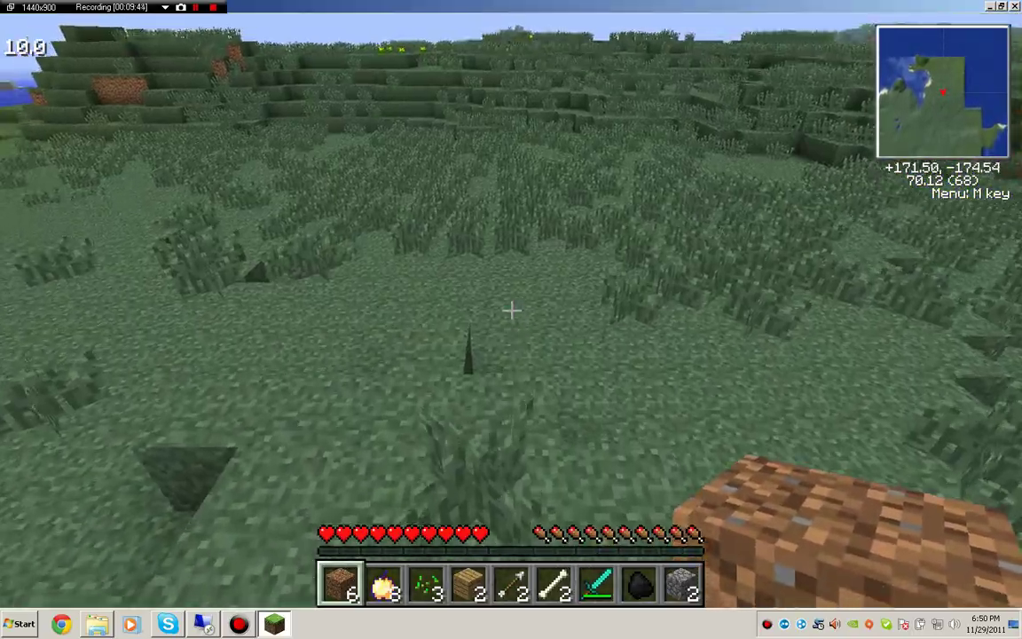
key("w")
Cycle through the hotbar items while moving to the water's edge, and look into the inventory
scroll(511, 310, "down", 3)
scroll(511, 310, "down", 4)
scroll(511, 310, "up", 1)
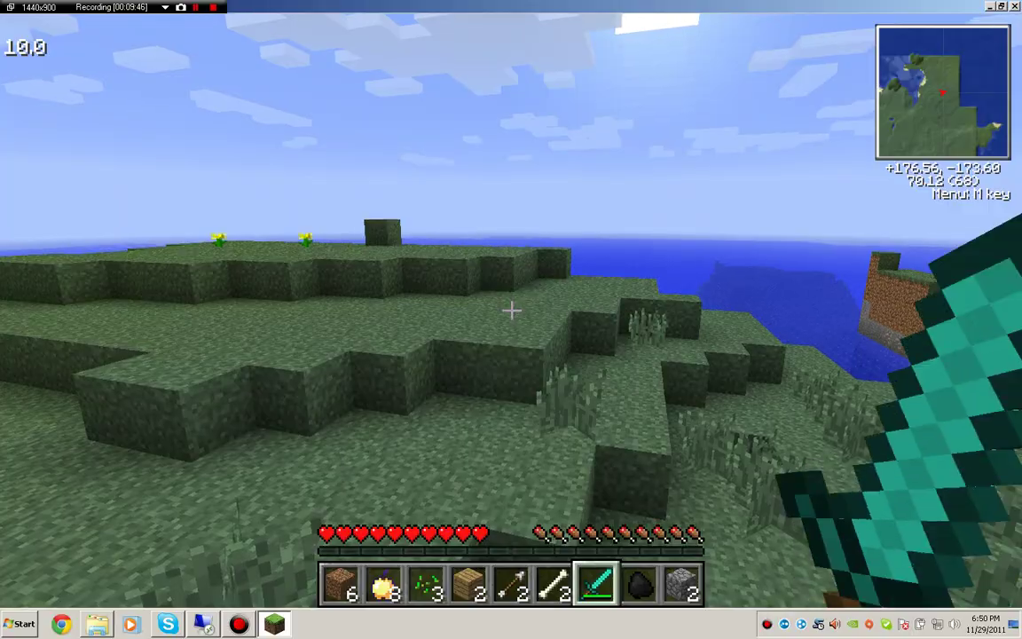
key("w")
key("e")
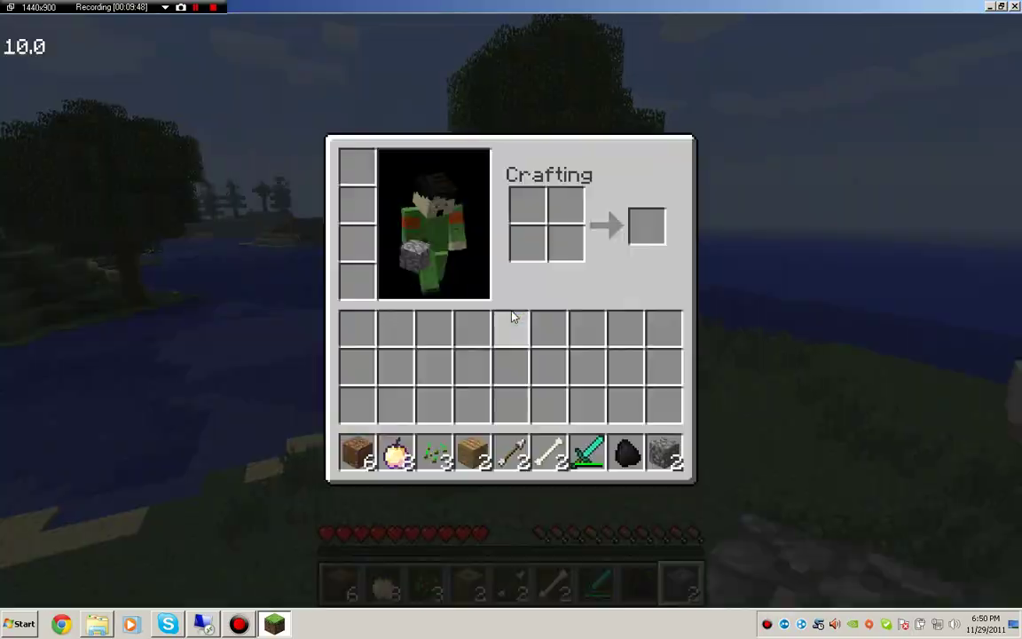
key("e")
Equip the diamond sword, approach the sheep on the shore and strike with it
scroll(511, 309, "down", 2)
key("w")
scroll(511, 310, "up", 11)
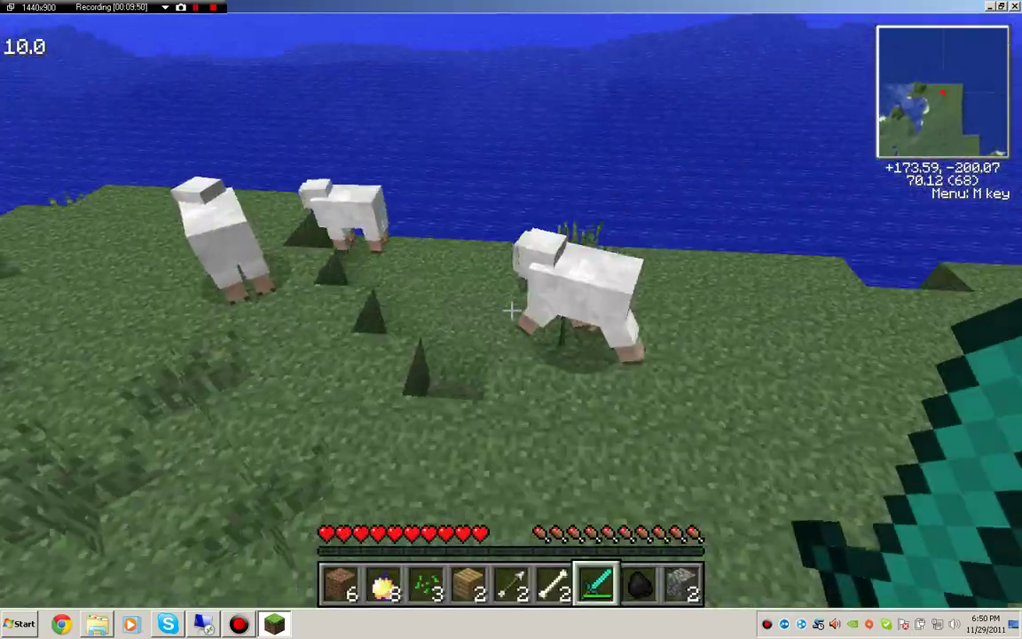
key("w")
left_click(511, 309)
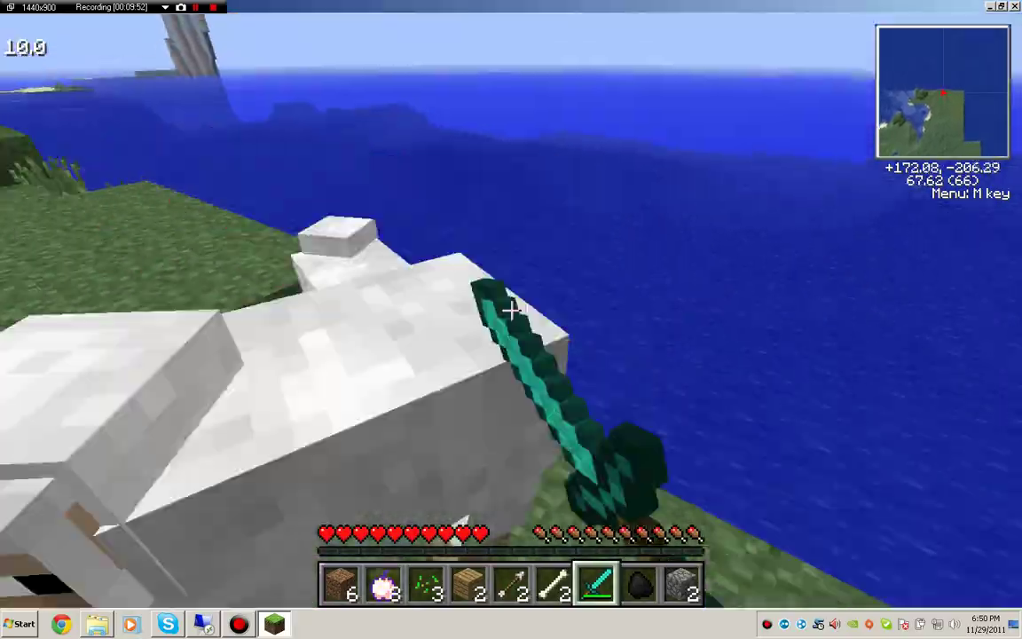
Attack the sheep along the grassy shoreline with the diamond sword until they are killed
left_click(511, 310)
key("w")
left_click(511, 310)
left_click(511, 310)
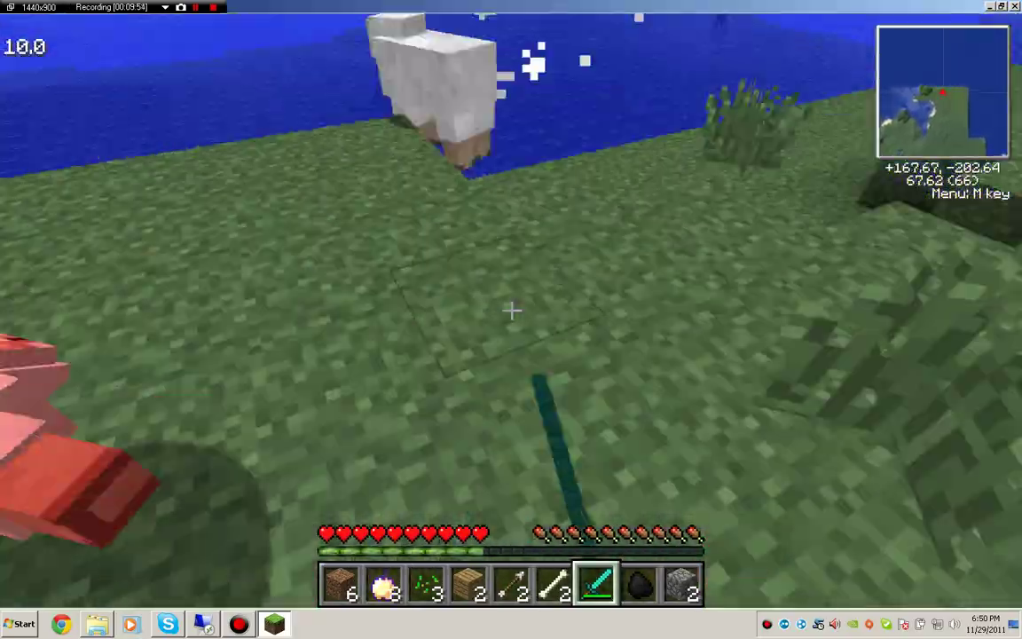
key("w")
left_click(511, 310)
left_click(511, 309)
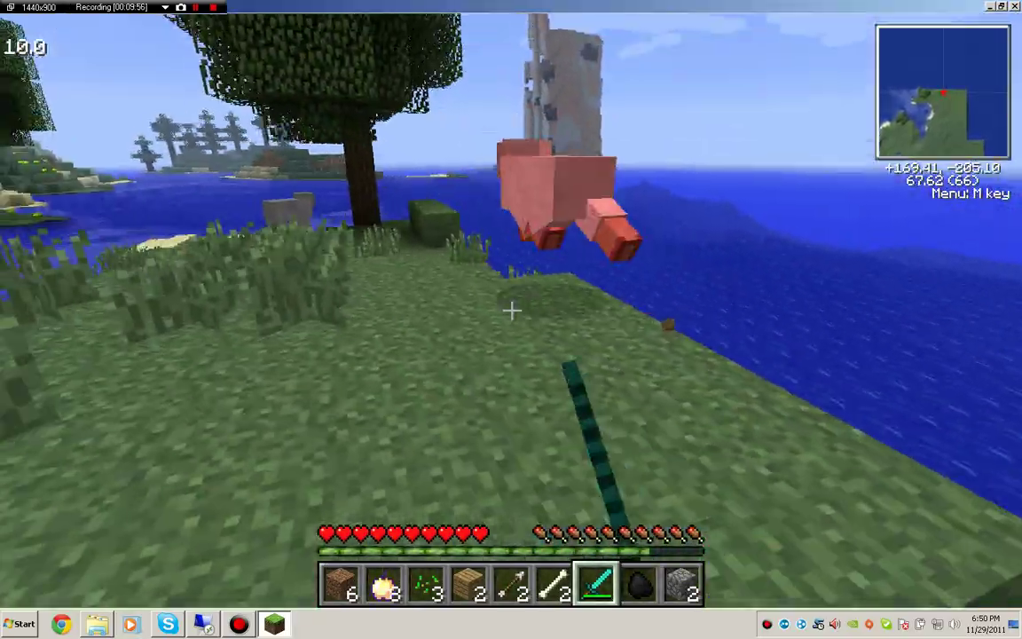
left_click(511, 310)
key("w")
left_click(511, 310)
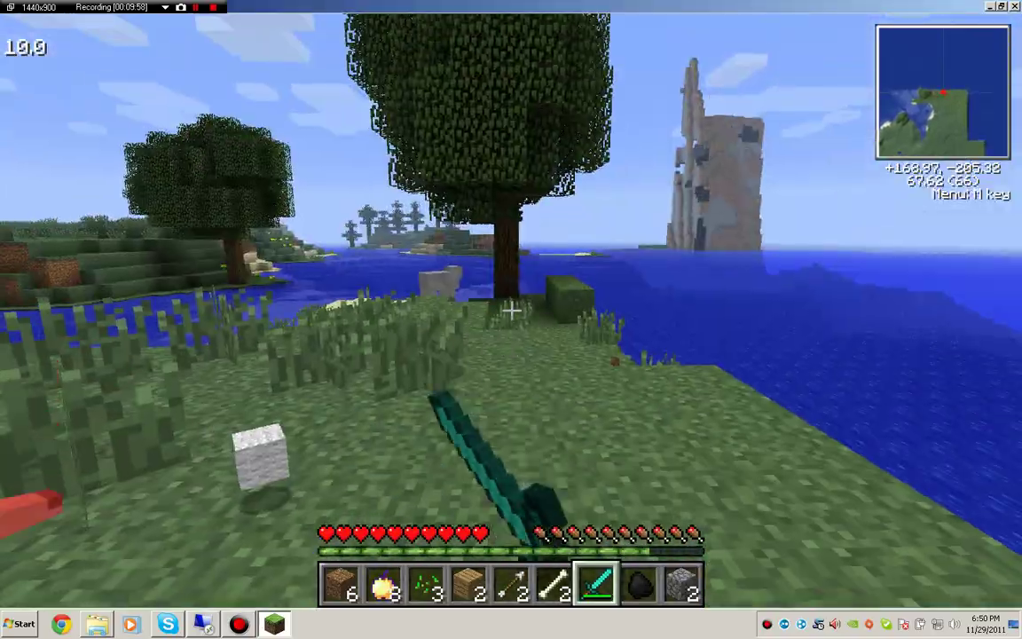
Run past the tree to the remaining sheep on the grass and kill it with the diamond sword
left_click(511, 309)
key("w")
left_click(511, 309)
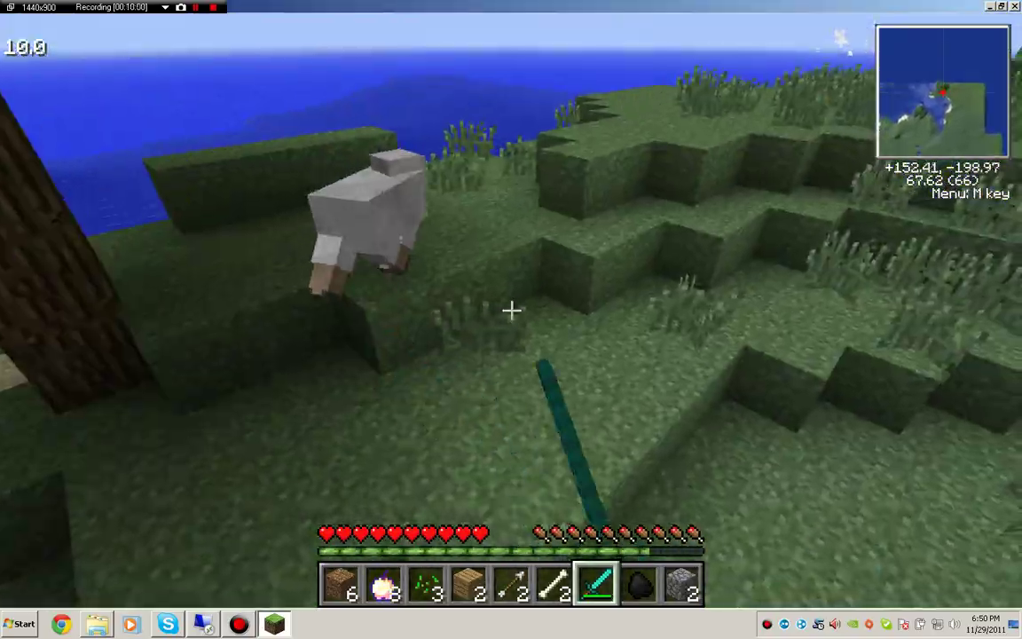
key("w")
left_click(511, 309)
left_click(511, 309)
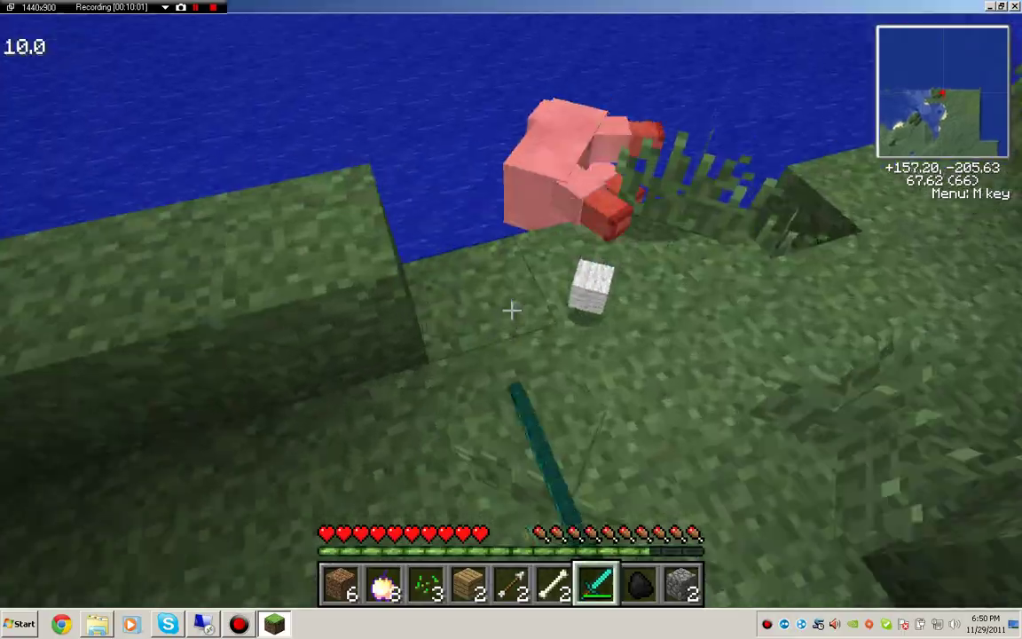
Move back across the tall grass inland and open the game menu
left_click(511, 309)
key("w")
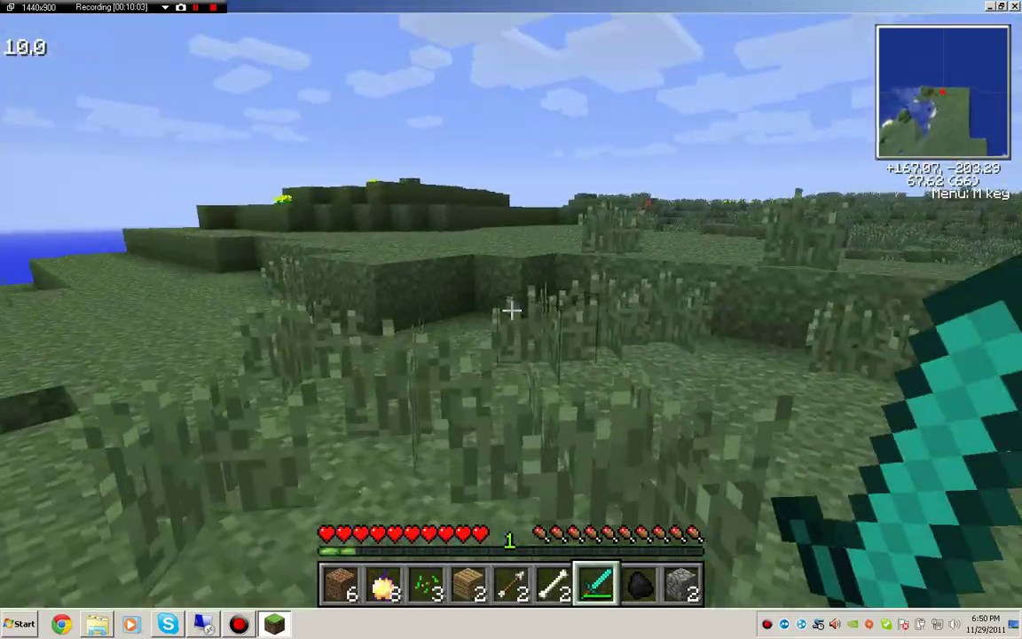
key("Escape")
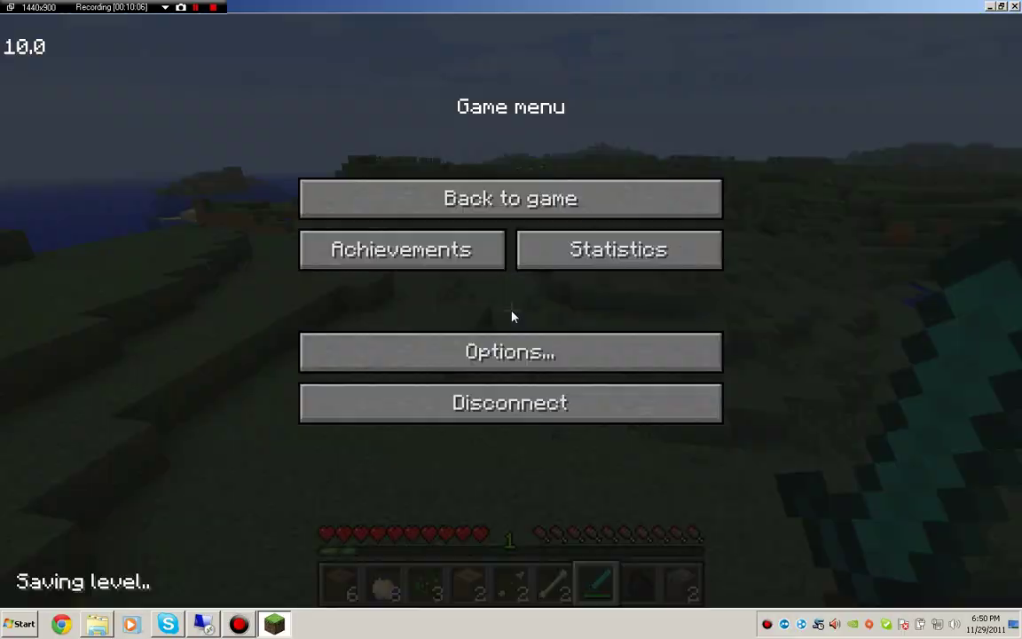